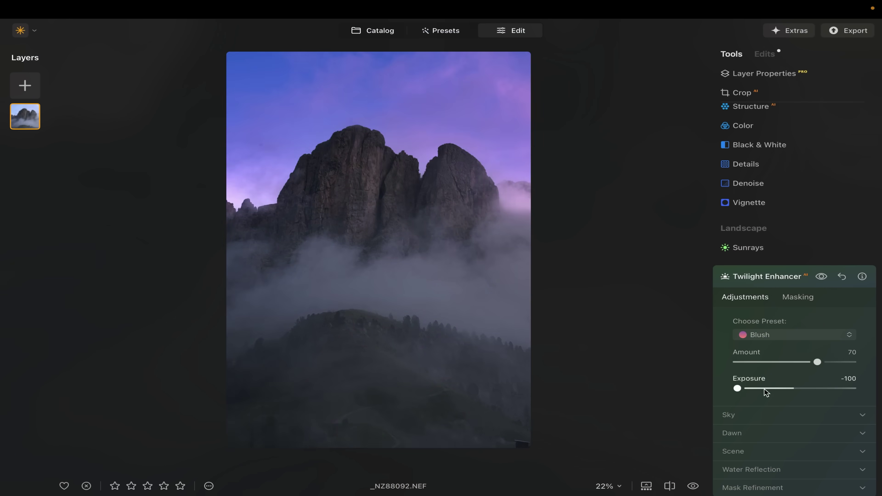
- Adjust the Twilight Enhancer exposure, set Highlights Contrast to 52, and add Glow at 14
{"action": "left_click_drag", "start_coordinate": [740, 388], "coordinate": [792, 361]}
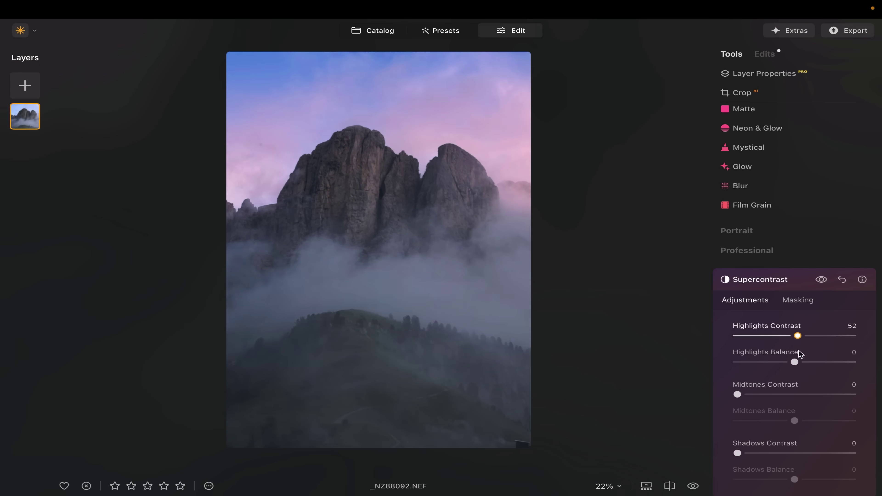
{"action": "left_click_drag", "start_coordinate": [794, 394], "coordinate": [823, 394]}
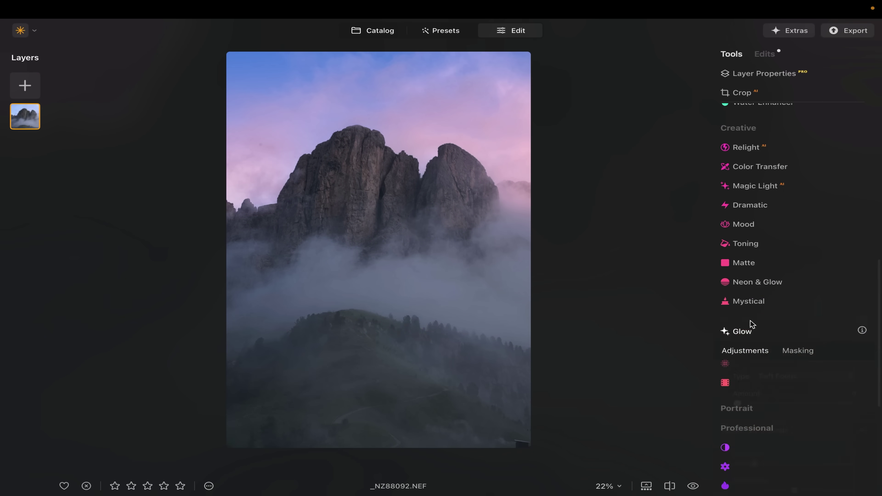
{"action": "left_click_drag", "start_coordinate": [733, 340], "coordinate": [755, 340]}
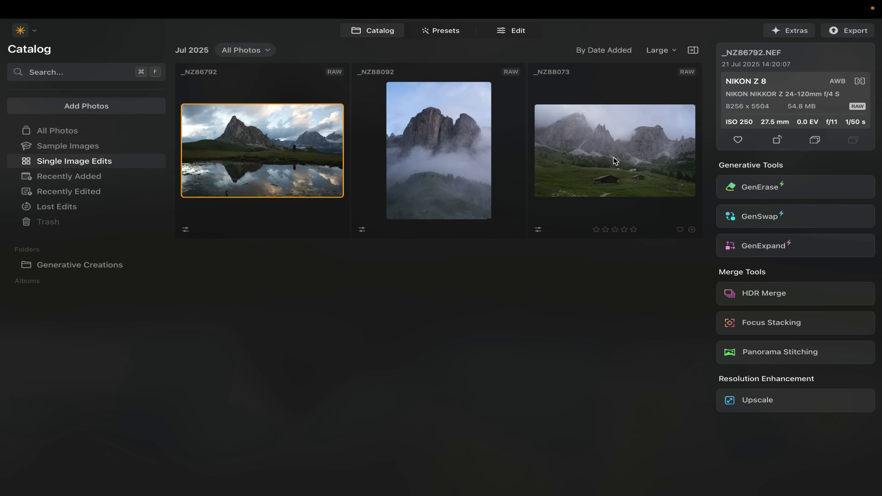
- Open _NZ88073, the meadow photo with two huts, in Edit and glance at Erase
{"action": "double_click", "coordinate": [594, 155]}
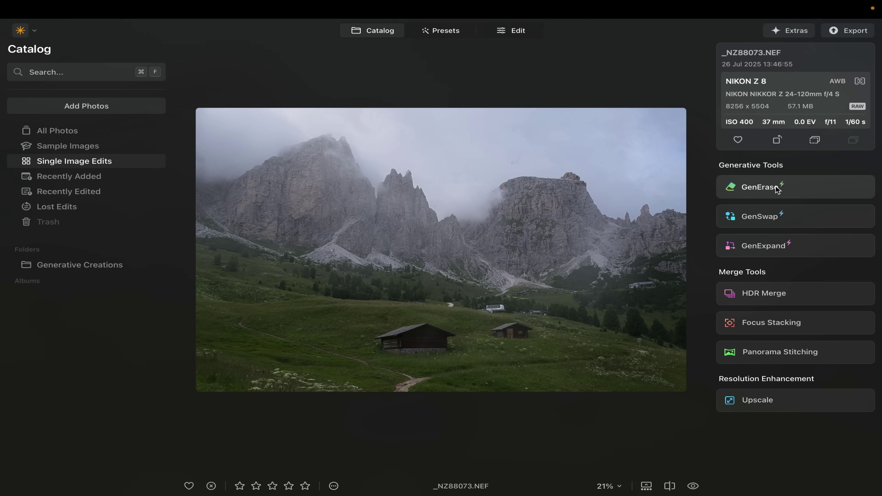
{"action": "left_click", "coordinate": [525, 40]}
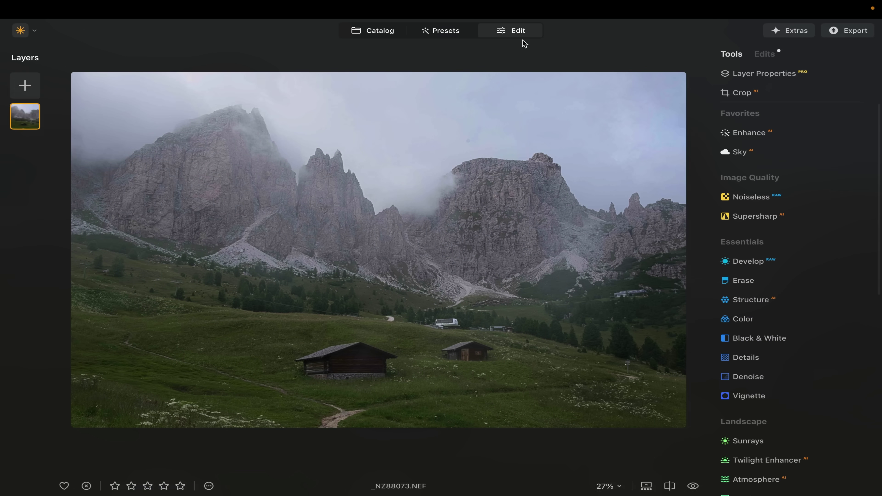
{"action": "left_click", "coordinate": [750, 282]}
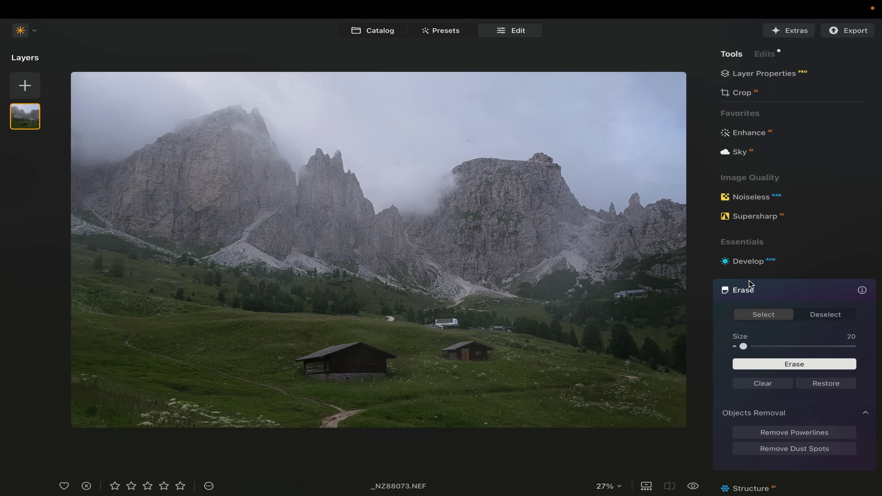
{"action": "left_click", "coordinate": [745, 291]}
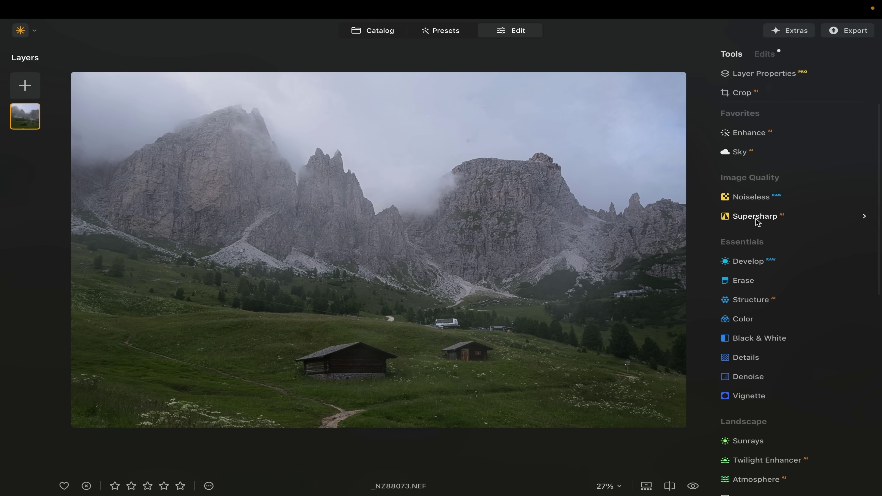
- Set Develop Exposure 0.15, Smart Contrast 6, Highlights -67 and Shadows 22
{"action": "left_click", "coordinate": [746, 261]}
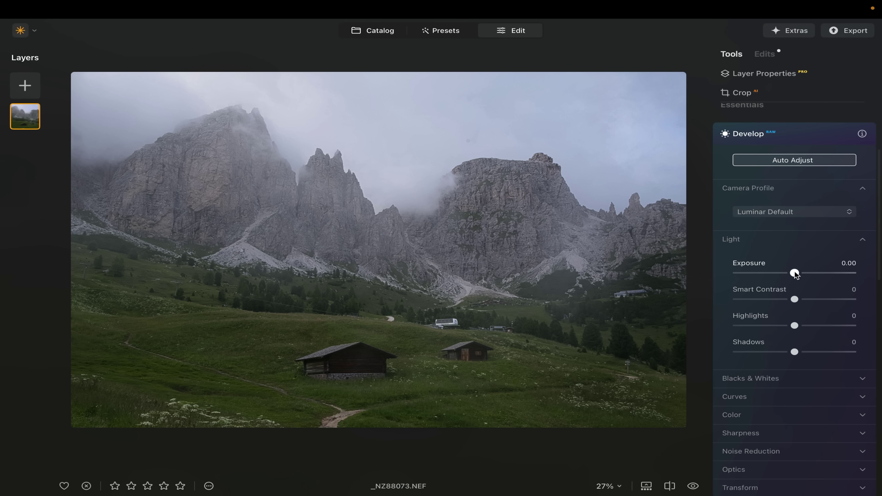
{"action": "left_click_drag", "start_coordinate": [795, 273], "coordinate": [796, 299]}
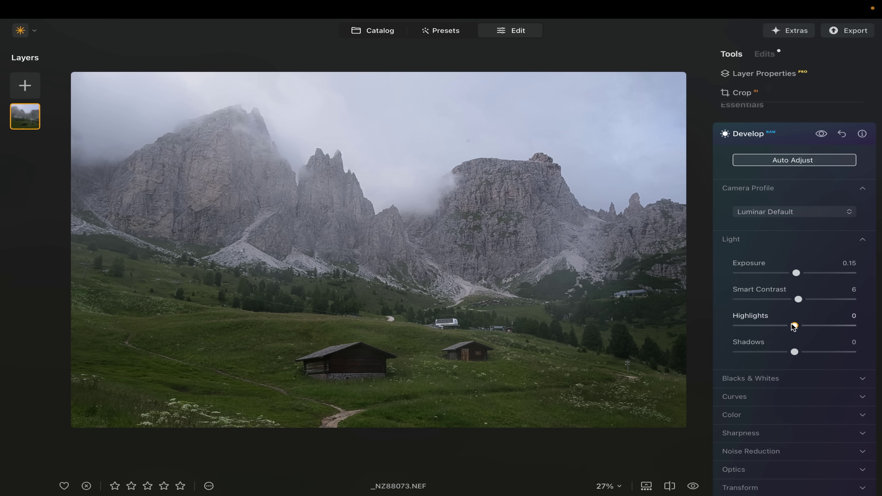
{"action": "left_click_drag", "start_coordinate": [794, 326], "coordinate": [770, 328]}
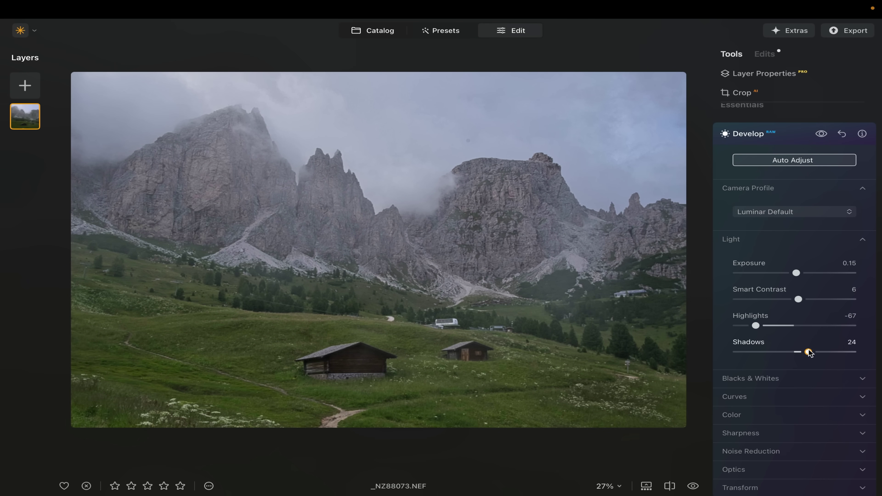
- Compare against the original, then sweep a split Before/After divider across the photo
{"action": "left_click", "coordinate": [691, 487]}
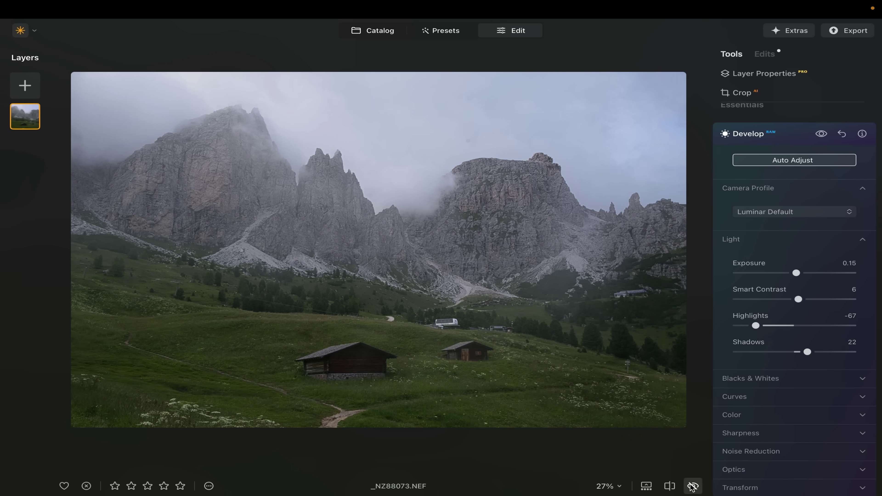
{"action": "left_click", "coordinate": [692, 486]}
{"action": "left_click", "coordinate": [692, 486]}
{"action": "left_click", "coordinate": [692, 486]}
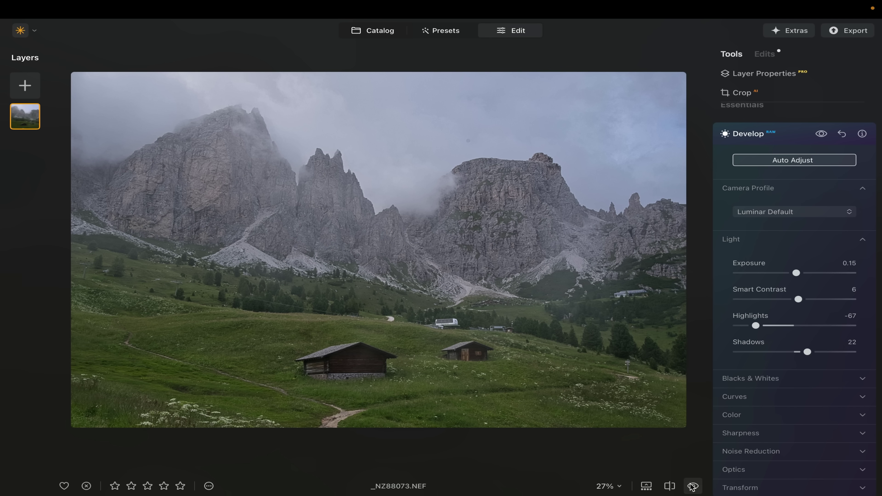
{"action": "left_click", "coordinate": [669, 485]}
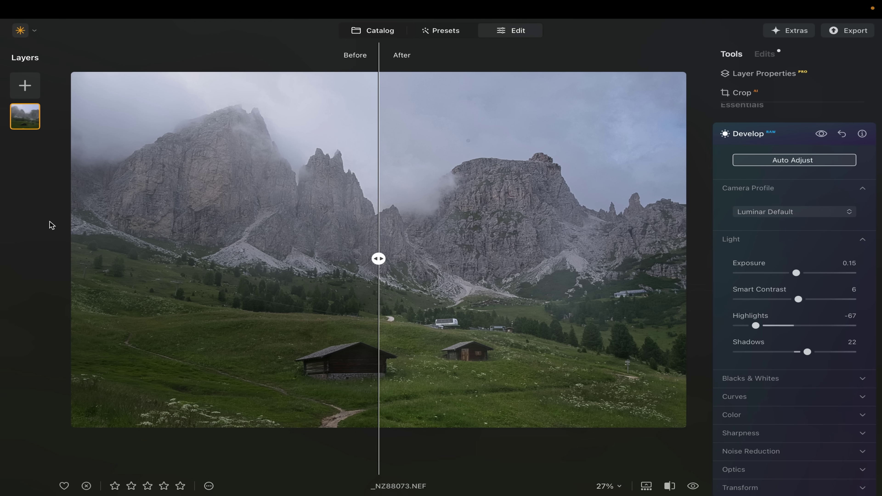
{"action": "left_click_drag", "start_coordinate": [378, 258], "coordinate": [248, 249]}
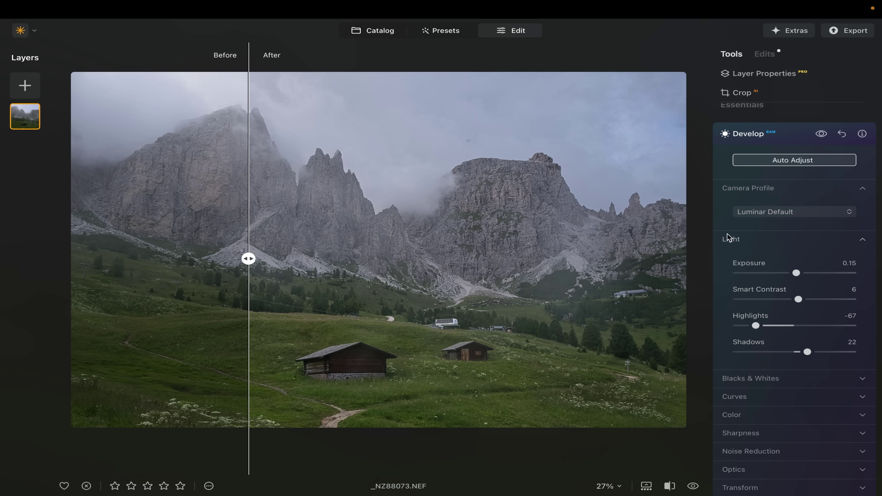
{"action": "left_click", "coordinate": [747, 136]}
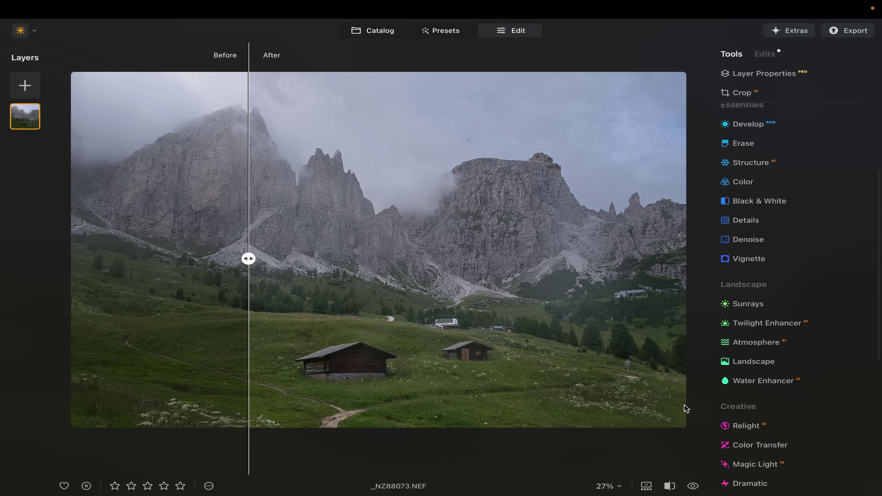
- Turn off the split view and run Erase's Remove Dust Spots on the meadow photo
{"action": "left_click", "coordinate": [668, 486]}
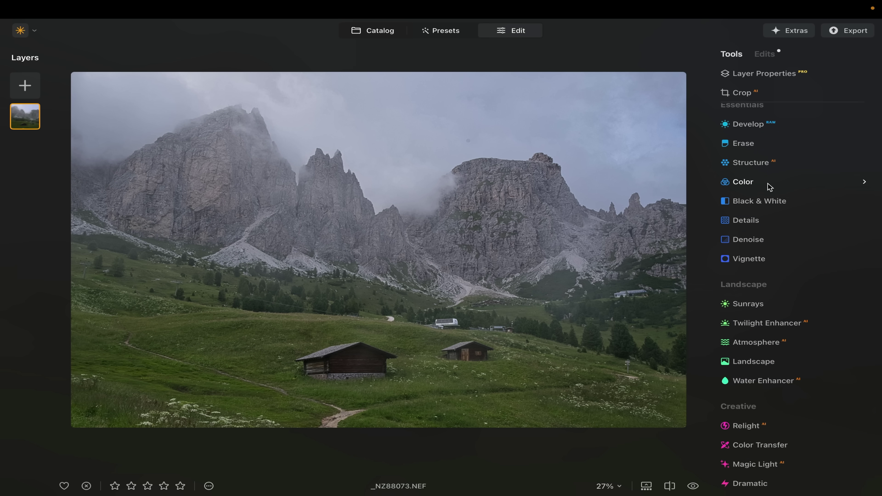
{"action": "left_click", "coordinate": [746, 146]}
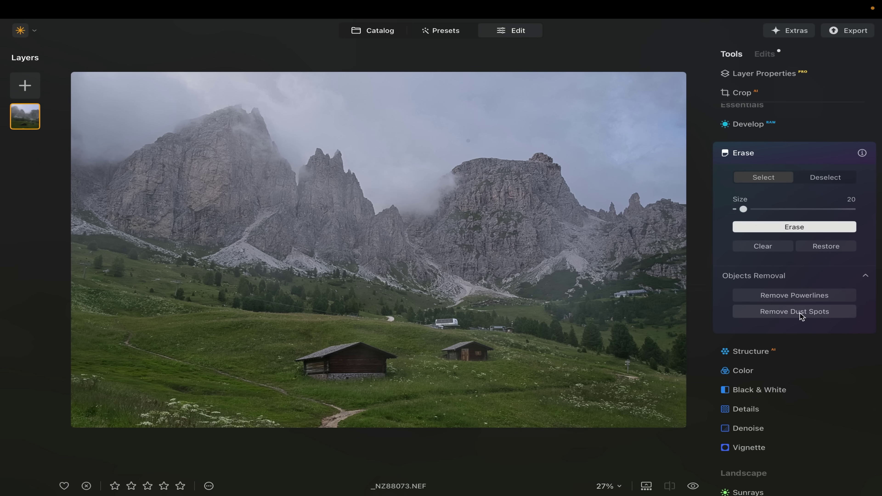
{"action": "left_click", "coordinate": [808, 314]}
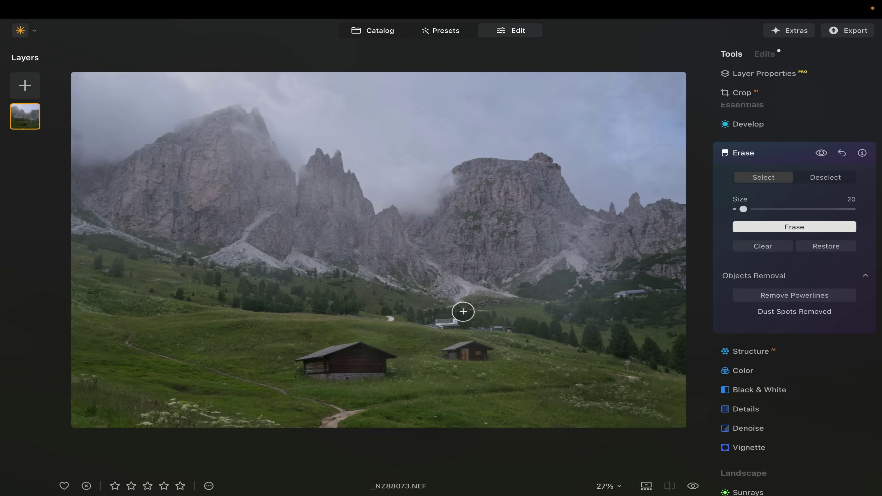
- Paint the erase mask over the ski-lift station, both buildings and small meadow distractions
{"action": "left_click_drag", "start_coordinate": [432, 323], "coordinate": [452, 322]}
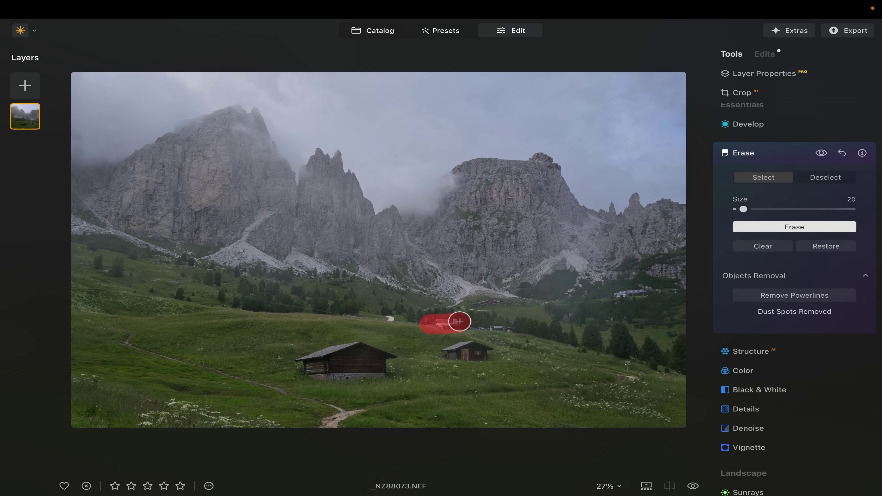
{"action": "left_click_drag", "start_coordinate": [616, 299], "coordinate": [646, 293]}
{"action": "mouse_move", "coordinate": [503, 327]}
{"action": "left_mouse_down"}
{"action": "mouse_move", "coordinate": [492, 325]}
{"action": "mouse_move", "coordinate": [508, 330]}
{"action": "left_mouse_up"}
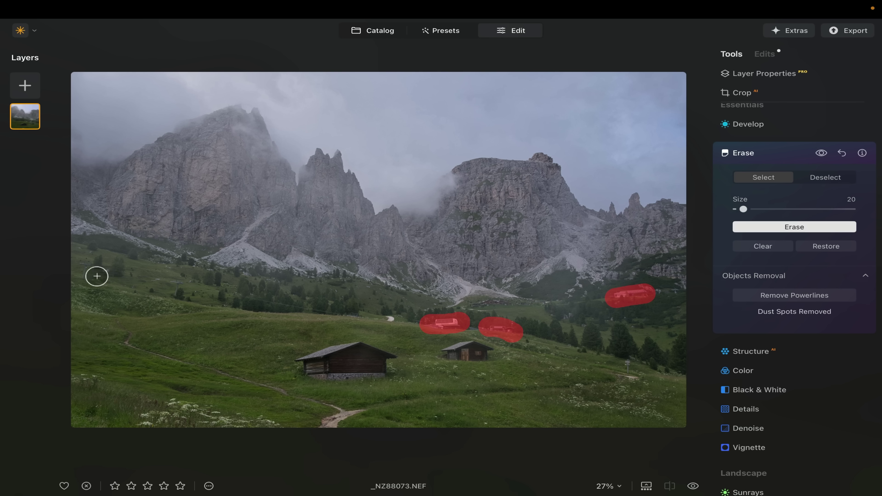
{"action": "mouse_move", "coordinate": [83, 274]}
{"action": "left_mouse_down"}
{"action": "mouse_move", "coordinate": [82, 259]}
{"action": "mouse_move", "coordinate": [89, 274]}
{"action": "left_mouse_up"}
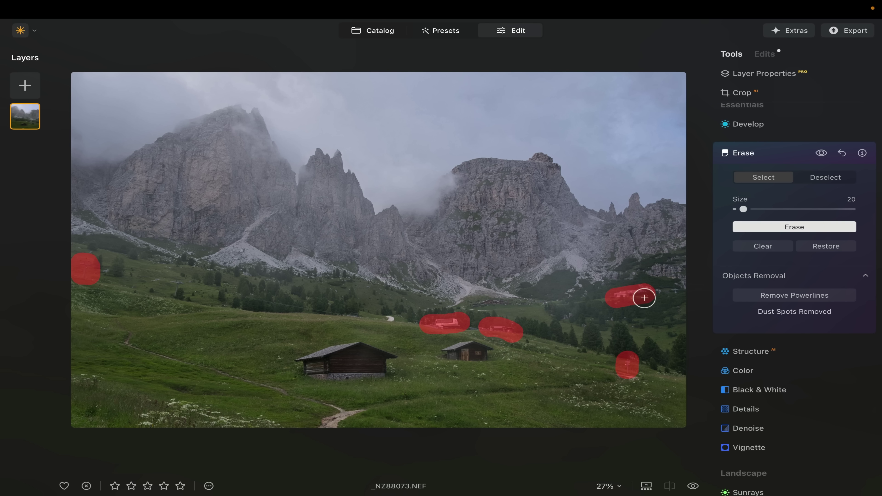
{"action": "left_click_drag", "start_coordinate": [479, 324], "coordinate": [446, 328]}
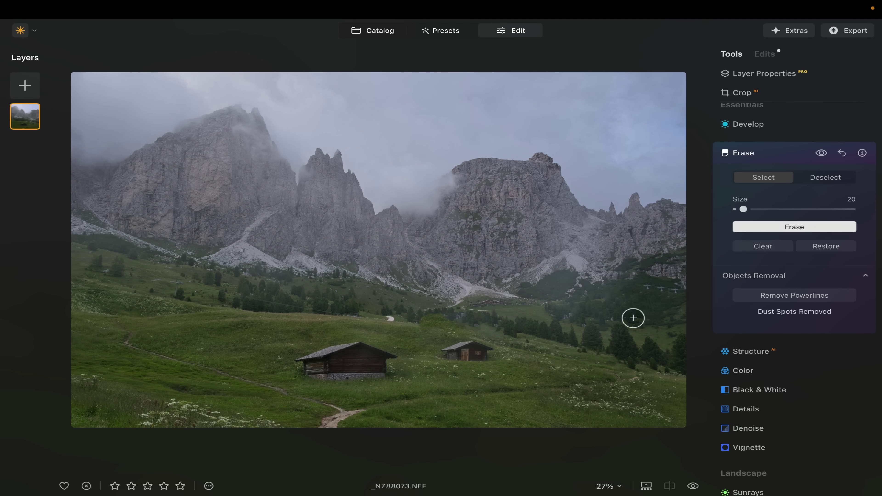
- Compare with the original, then erase the newly marked spot near the path
{"action": "left_click", "coordinate": [821, 153]}
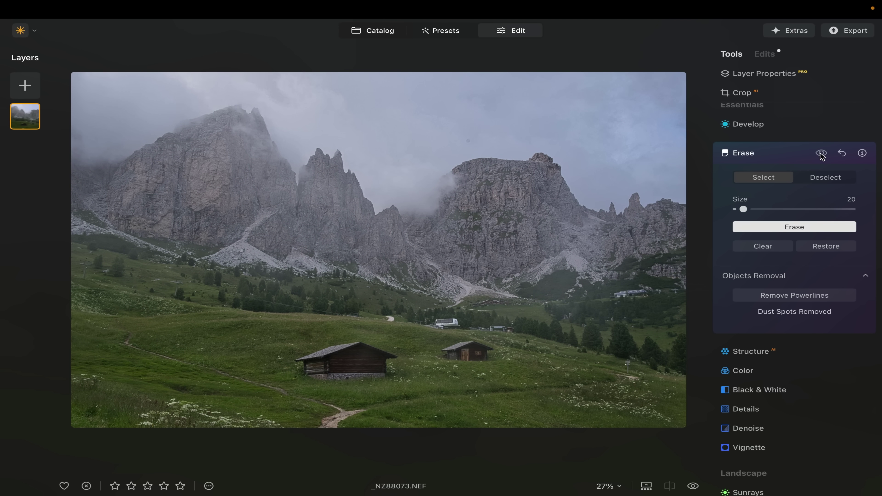
{"action": "left_click", "coordinate": [821, 153]}
{"action": "left_click", "coordinate": [821, 154]}
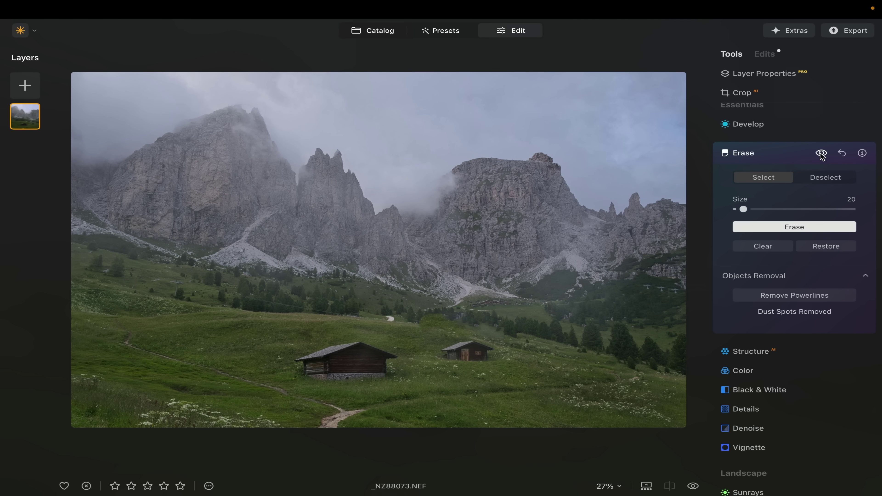
{"action": "left_click", "coordinate": [820, 153]}
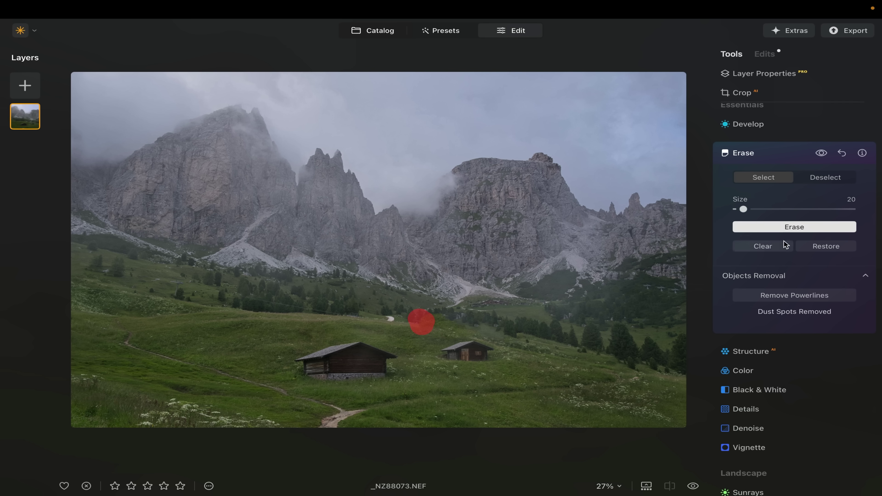
{"action": "left_click", "coordinate": [794, 227]}
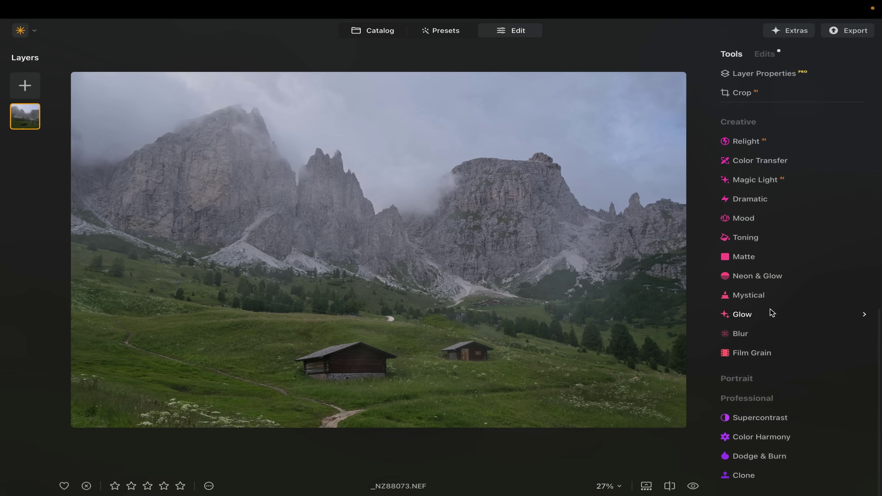
- Add a Vignette at Amount -100 with its bright centre on the lower-left meadow
{"action": "scroll", "coordinate": [770, 309], "scroll_direction": "up", "scroll_amount": 10}
{"action": "left_click", "coordinate": [757, 276]}
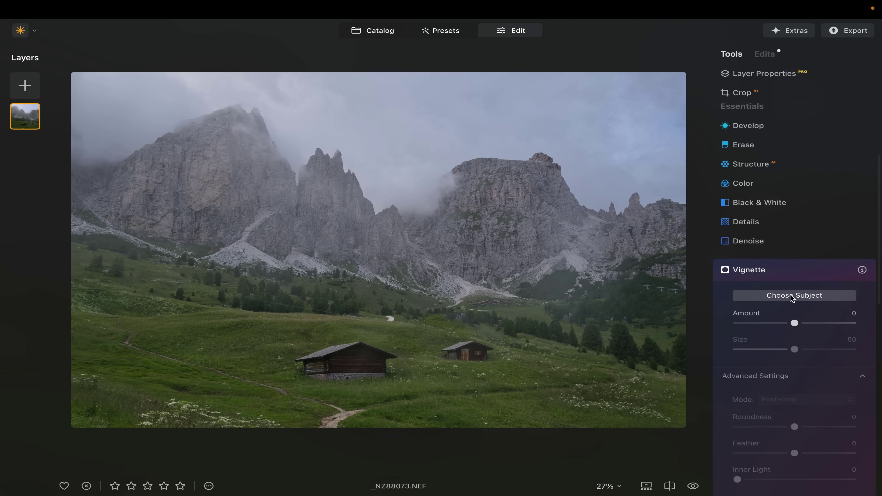
{"action": "left_click_drag", "start_coordinate": [795, 323], "coordinate": [737, 323]}
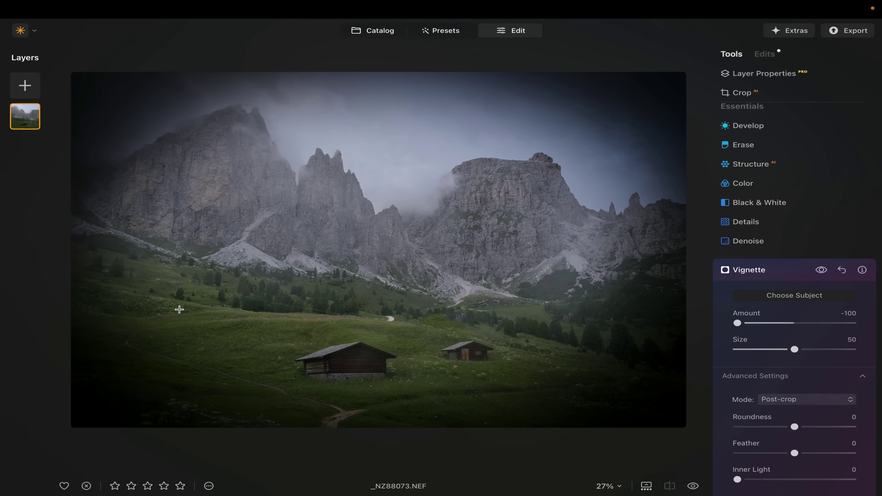
{"action": "left_click", "coordinate": [185, 353]}
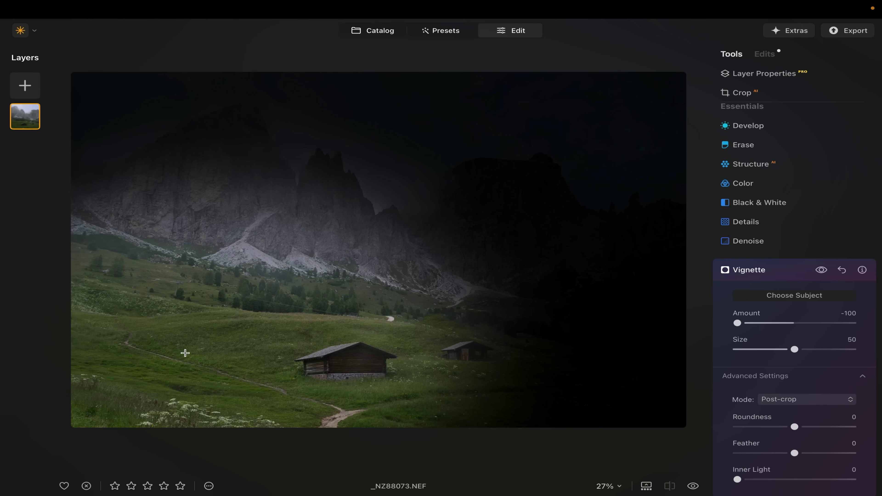
- Try several vignette centres, settling just above the photo's middle toward the peaks
{"action": "left_click", "coordinate": [596, 142]}
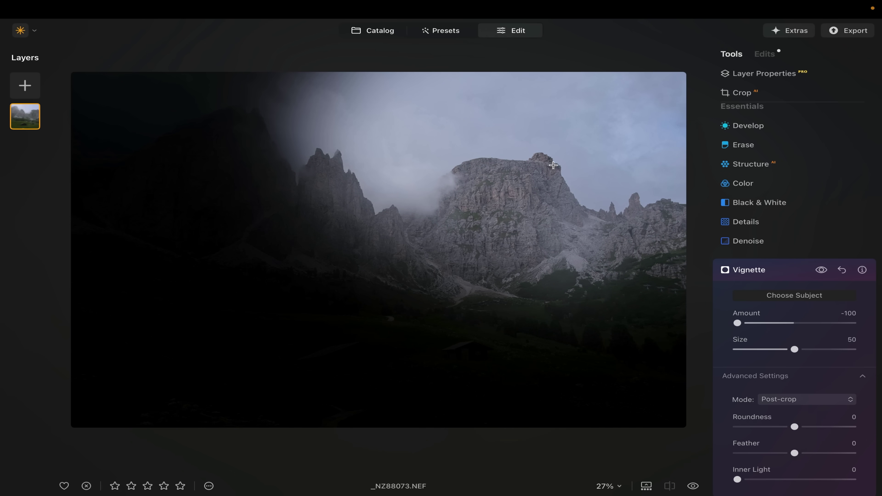
{"action": "left_click", "coordinate": [544, 348]}
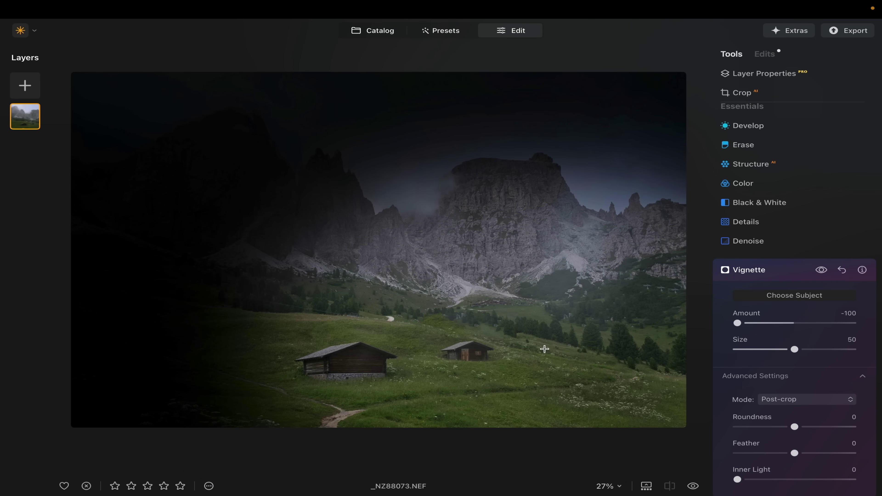
{"action": "left_click", "coordinate": [164, 133]}
{"action": "left_click", "coordinate": [179, 327]}
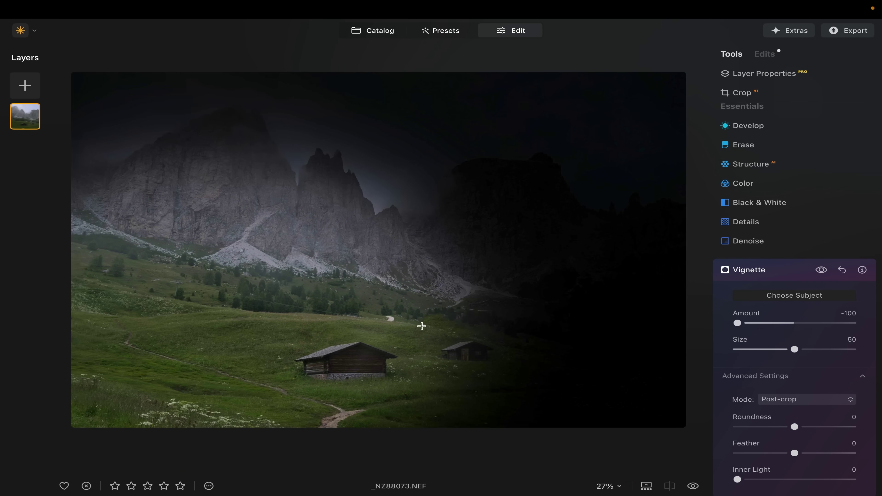
{"action": "left_click", "coordinate": [418, 270]}
{"action": "left_click", "coordinate": [388, 276]}
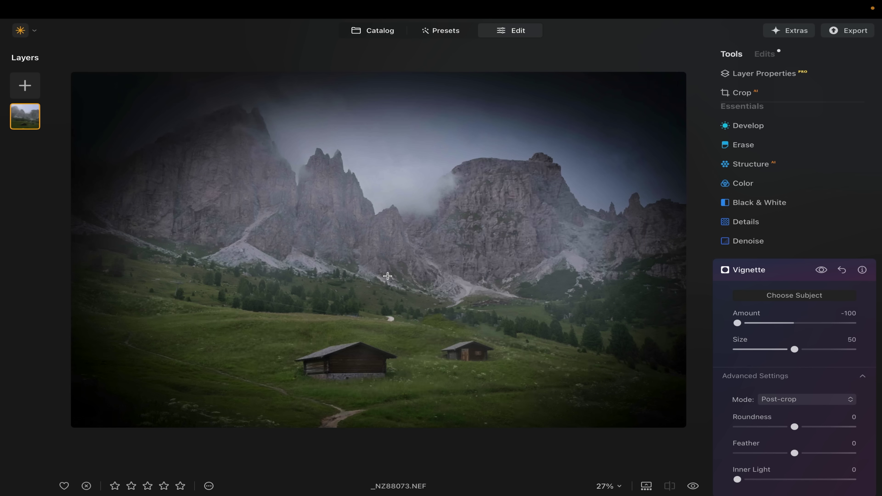
{"action": "left_click", "coordinate": [387, 258]}
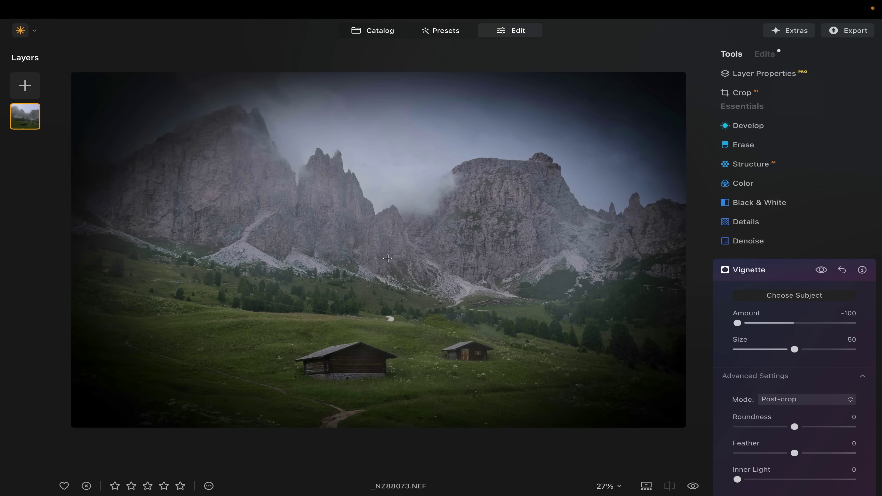
{"action": "left_click", "coordinate": [387, 253]}
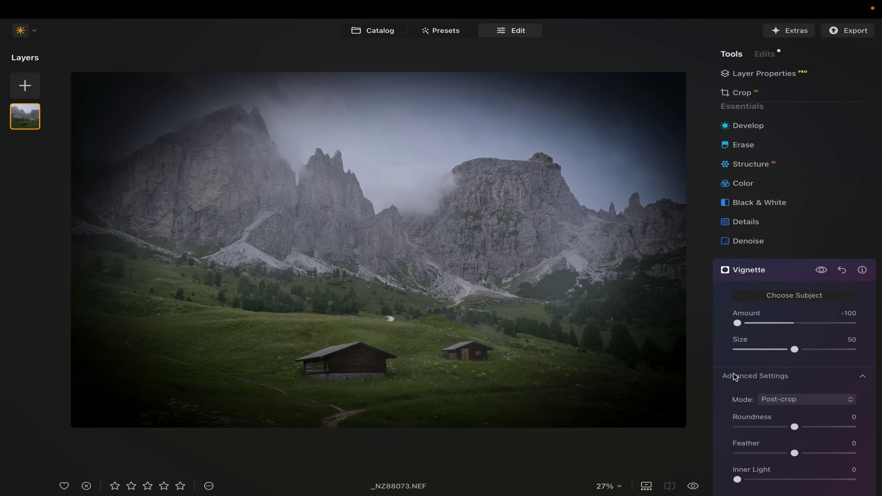
{"action": "scroll", "coordinate": [731, 371], "scroll_direction": "down", "scroll_amount": 4}
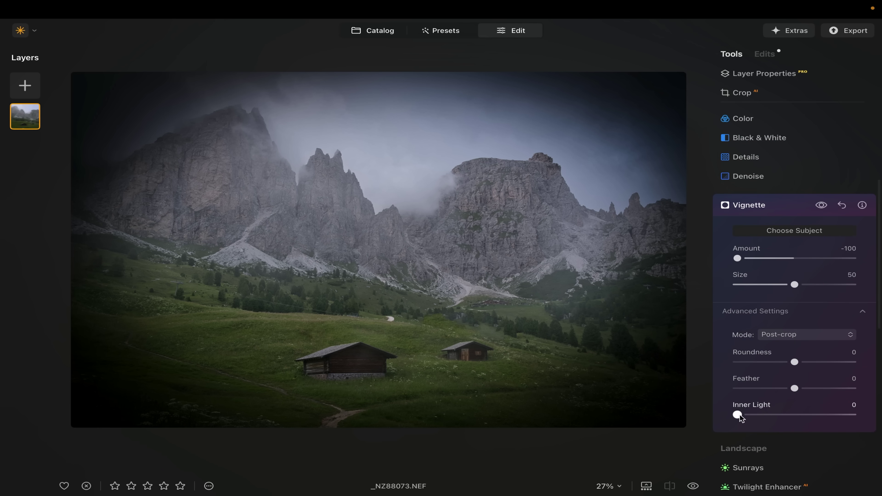
- Soften the vignette to Inner Light 30 and Amount -53, comparing it against the original
{"action": "left_click_drag", "start_coordinate": [739, 416], "coordinate": [767, 418]}
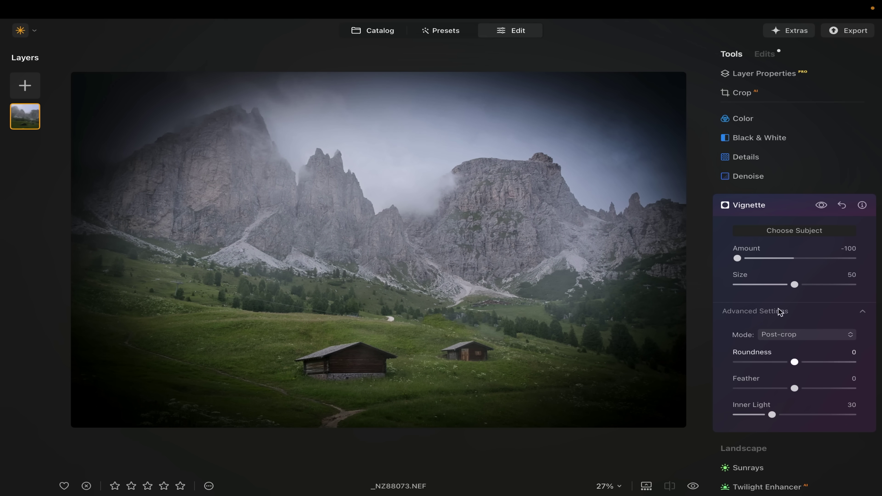
{"action": "left_click_drag", "start_coordinate": [737, 258], "coordinate": [764, 259]}
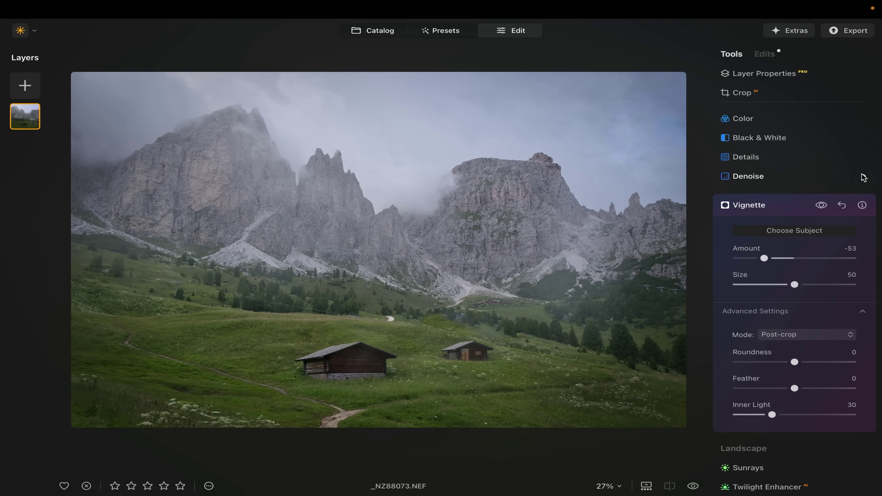
{"action": "left_click", "coordinate": [821, 205]}
{"action": "left_click", "coordinate": [821, 205]}
{"action": "left_click", "coordinate": [821, 206]}
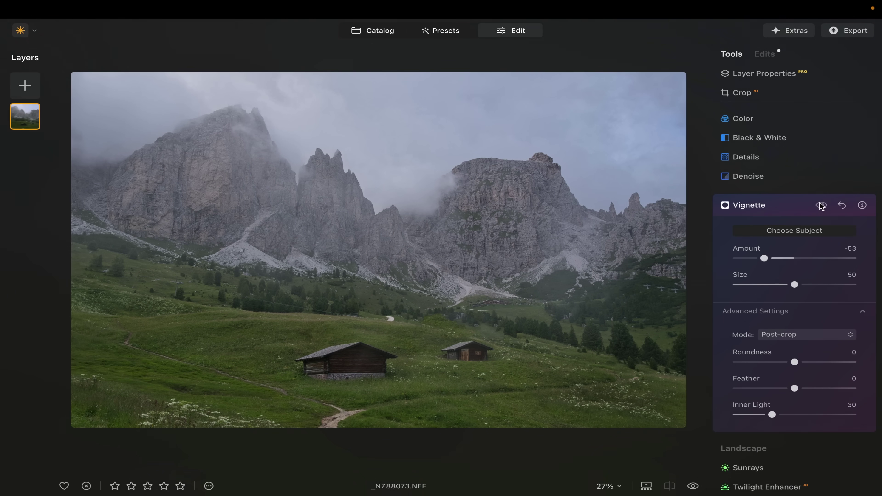
{"action": "left_click", "coordinate": [820, 205]}
{"action": "left_click", "coordinate": [821, 205]}
{"action": "left_click", "coordinate": [821, 206]}
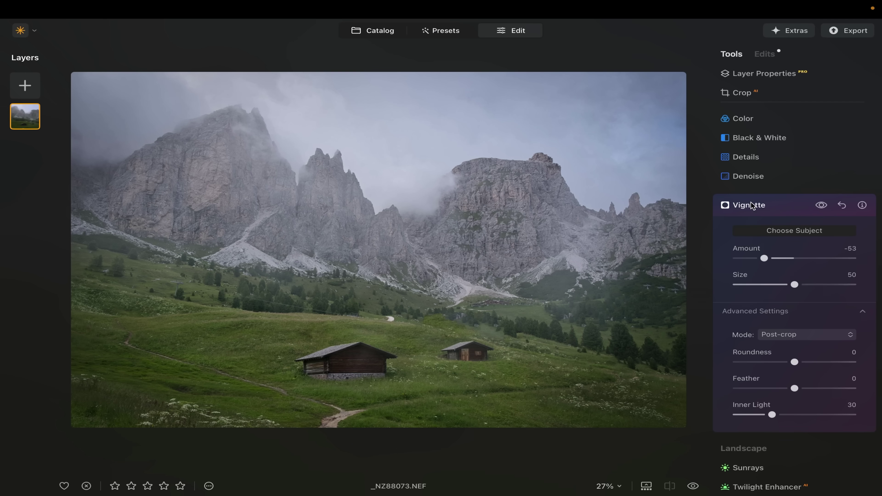
{"action": "left_click", "coordinate": [750, 202]}
- Scroll the Tools list to reach Relight in the Creative section
{"action": "scroll", "coordinate": [757, 270], "scroll_direction": "down", "scroll_amount": 6}
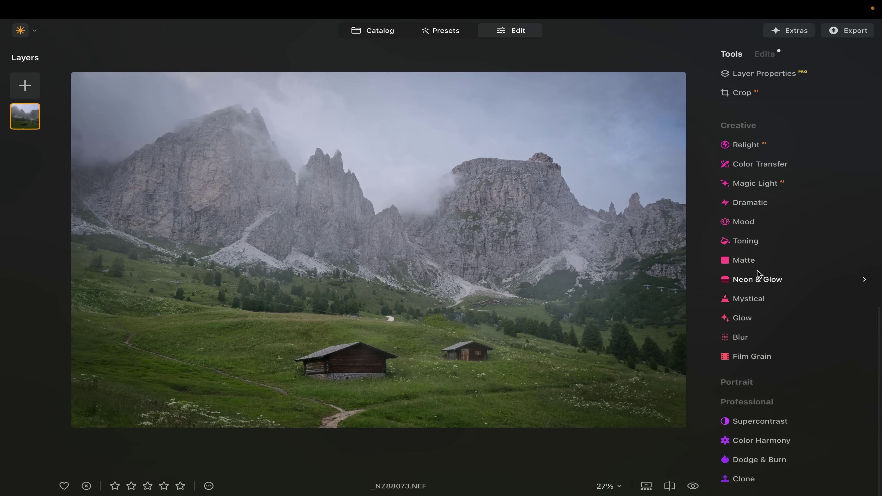
{"action": "scroll", "coordinate": [757, 271], "scroll_direction": "up", "scroll_amount": 4}
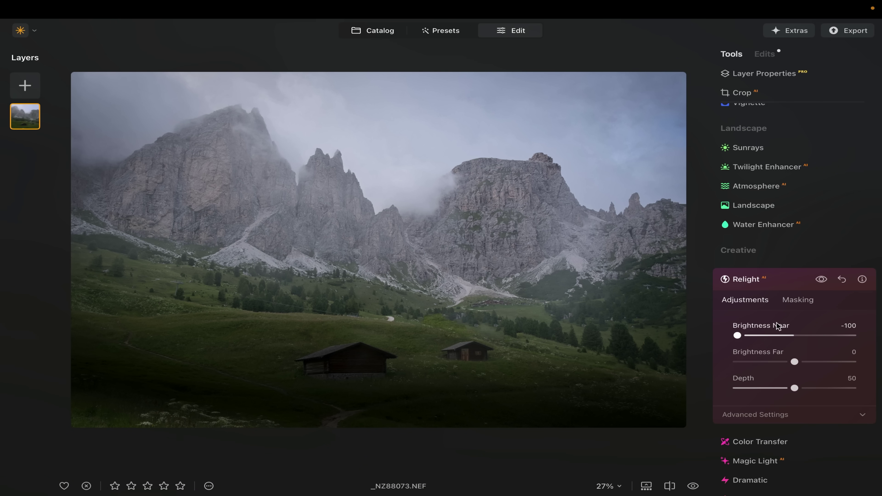
- Ease Relight to Depth 24 and Brightness Near -46, compare, then return to the Catalog
{"action": "mouse_move", "coordinate": [783, 392]}
{"action": "left_mouse_down"}
{"action": "mouse_move", "coordinate": [750, 391]}
{"action": "mouse_move", "coordinate": [864, 388]}
{"action": "mouse_move", "coordinate": [770, 390]}
{"action": "left_mouse_up"}
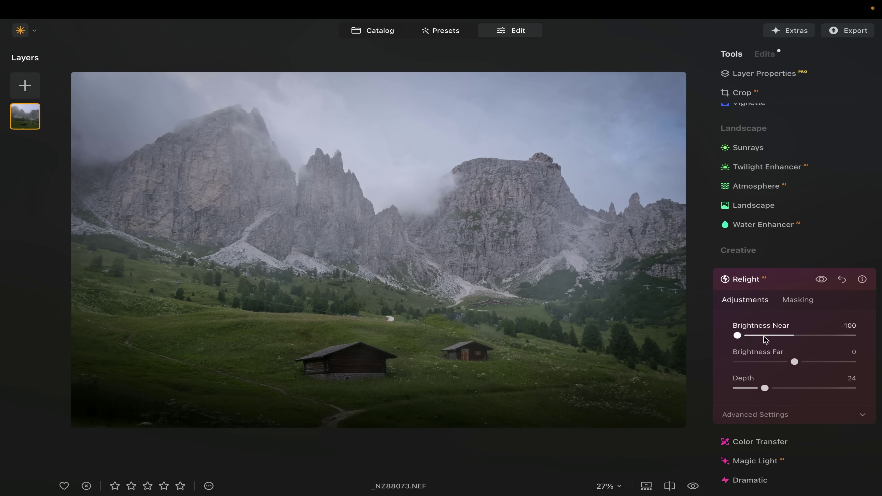
{"action": "left_click_drag", "start_coordinate": [763, 336], "coordinate": [766, 335]}
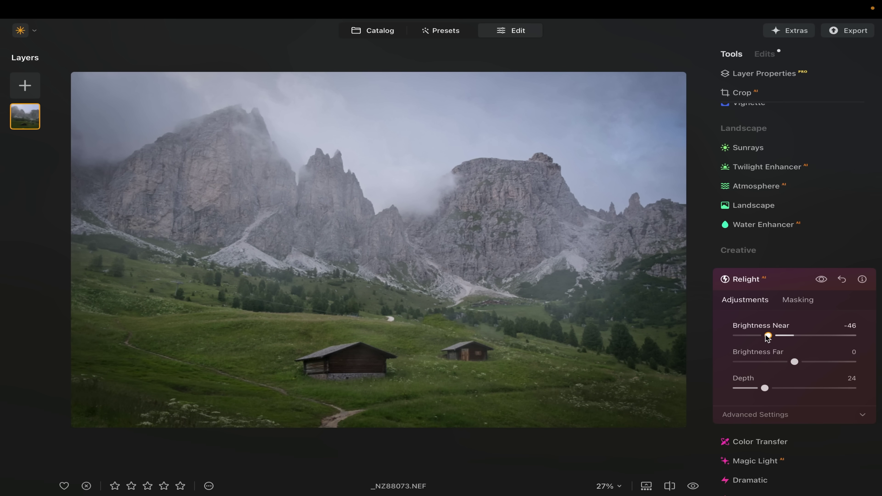
{"action": "left_click", "coordinate": [822, 279]}
{"action": "left_click", "coordinate": [822, 279]}
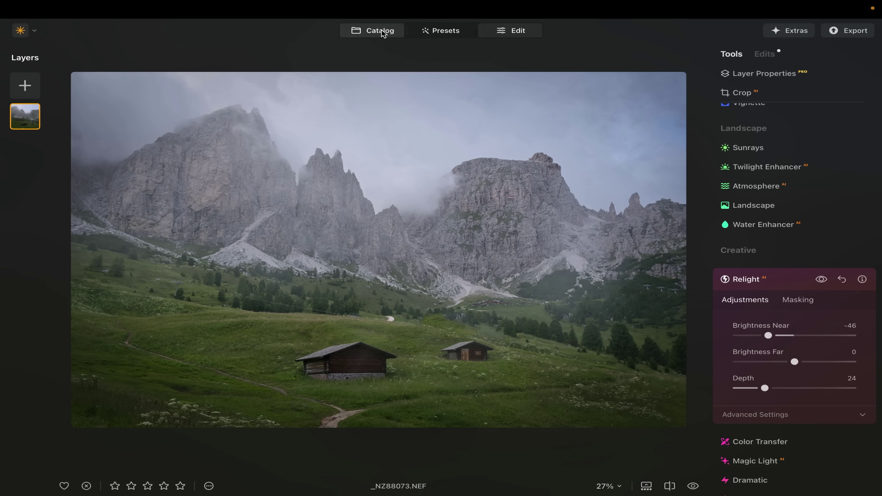
{"action": "left_click", "coordinate": [380, 31]}
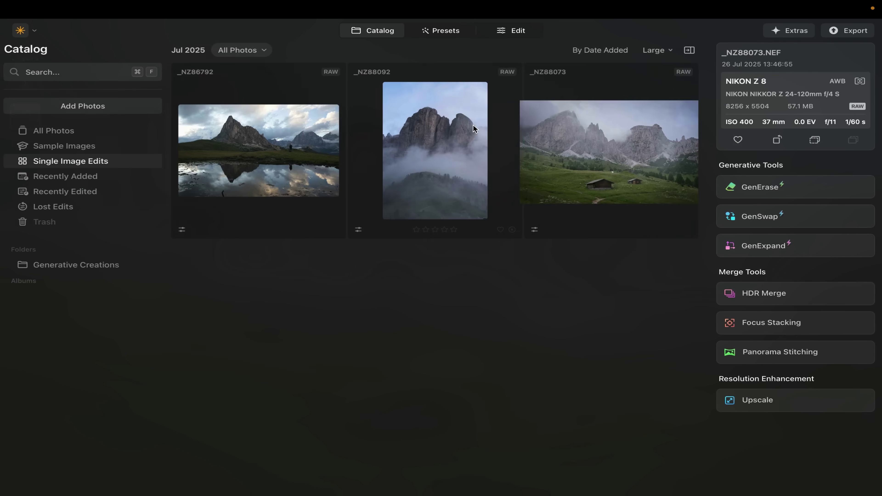
- Open _NZ88092.NEF, the upright misty rock-tower photo, in the Edit view
{"action": "double_click", "coordinate": [434, 167]}
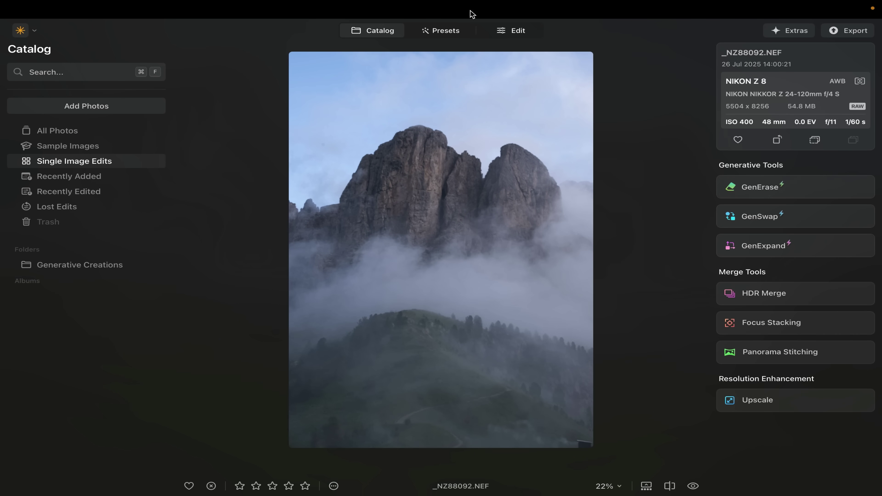
{"action": "left_click", "coordinate": [521, 31]}
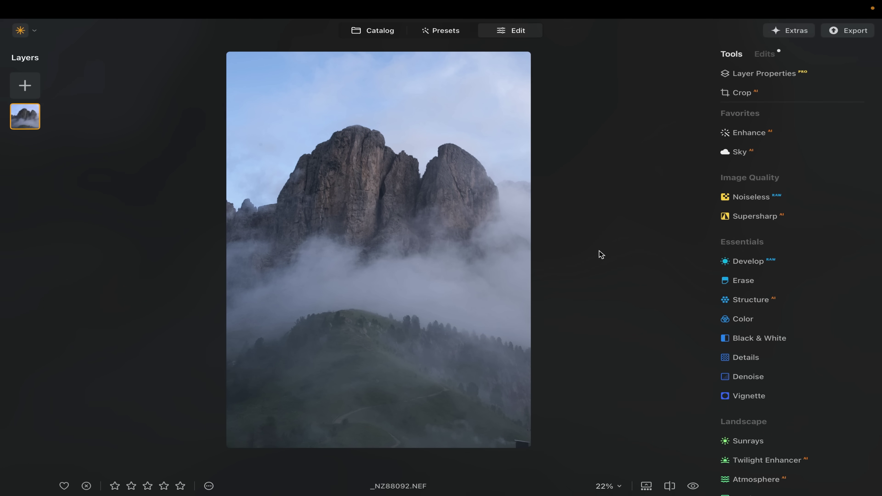
{"action": "scroll", "coordinate": [735, 354], "scroll_direction": "down", "scroll_amount": 3}
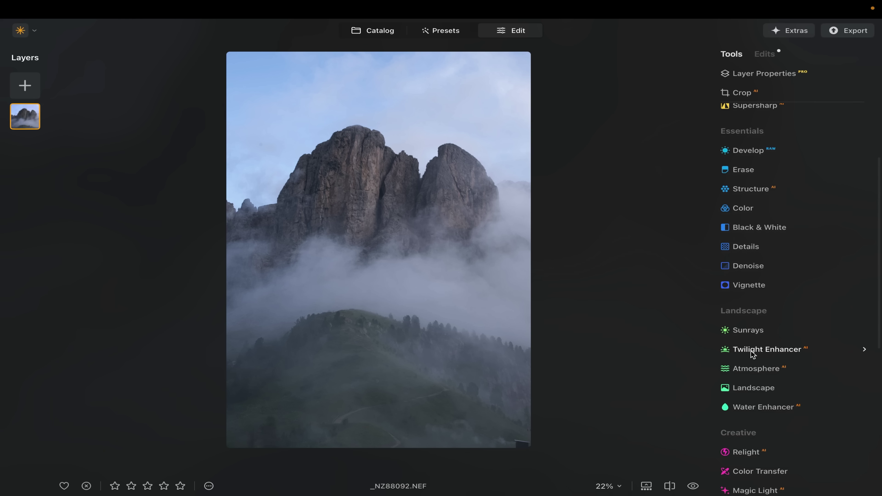
- Try Twilight Enhancer's Golden preset at a lower amount and compare it with the original
{"action": "left_click", "coordinate": [751, 351]}
{"action": "left_click", "coordinate": [776, 335]}
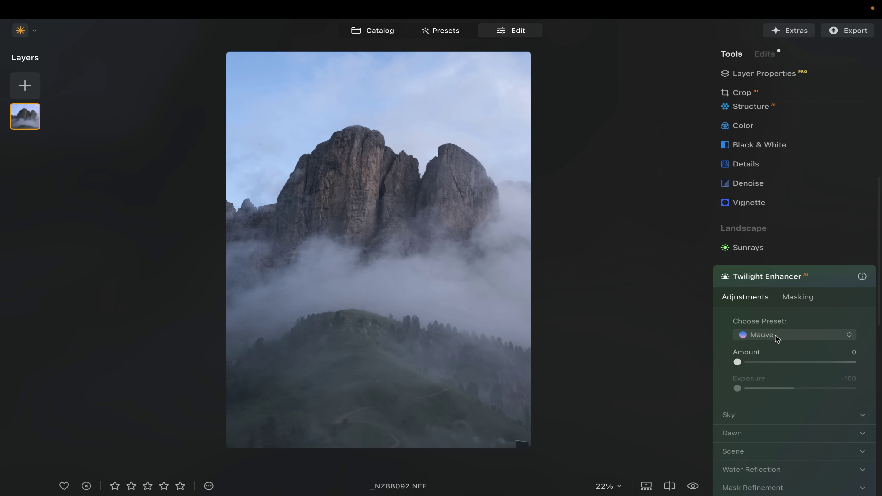
{"action": "left_click", "coordinate": [767, 351]}
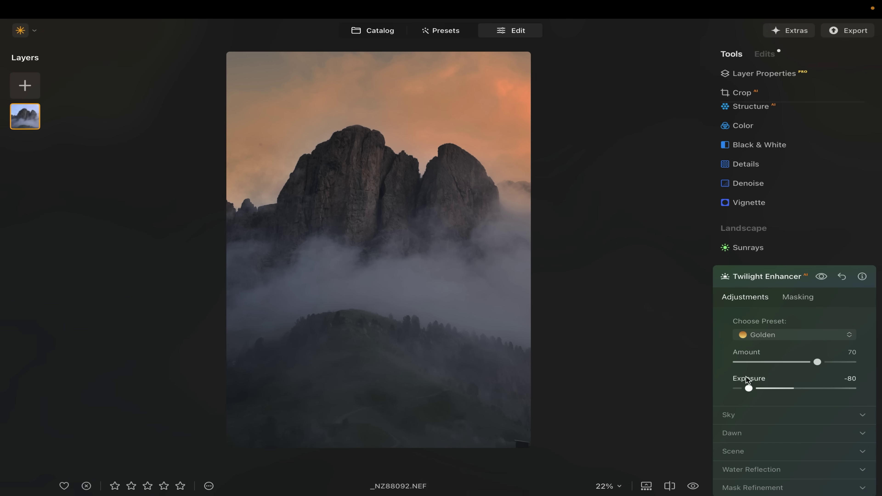
{"action": "left_click_drag", "start_coordinate": [817, 361], "coordinate": [787, 362]}
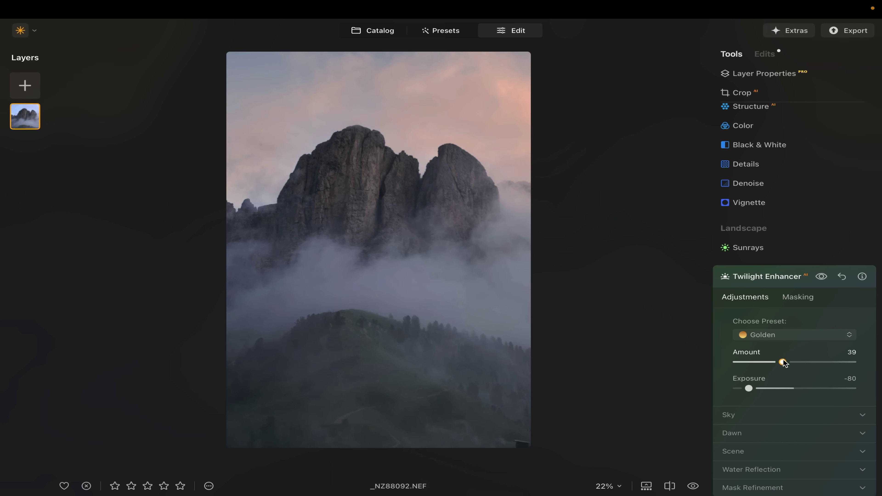
{"action": "left_click", "coordinate": [821, 276]}
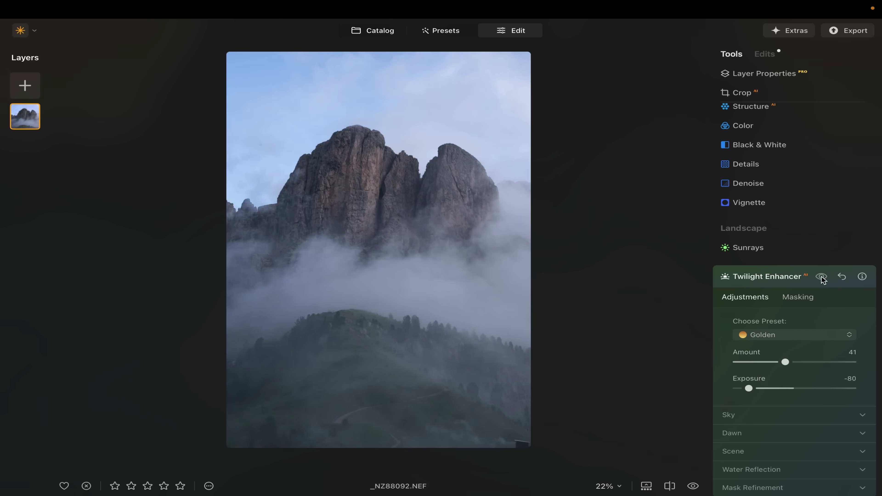
{"action": "left_click", "coordinate": [821, 277]}
{"action": "left_click", "coordinate": [821, 277]}
{"action": "left_click", "coordinate": [821, 276]}
{"action": "left_click", "coordinate": [821, 277]}
{"action": "left_click", "coordinate": [821, 276]}
{"action": "left_click", "coordinate": [821, 277]}
{"action": "left_click", "coordinate": [822, 277]}
{"action": "left_click", "coordinate": [822, 277]}
{"action": "left_click", "coordinate": [821, 277]}
{"action": "left_click", "coordinate": [821, 277]}
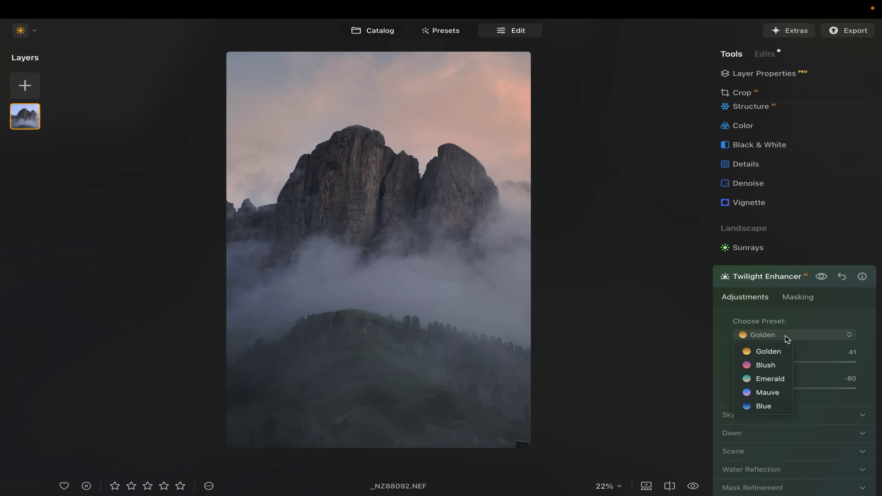
- Try the Blush twilight preset at Exposure -49 and Amount 40, comparing with the original
{"action": "left_click", "coordinate": [766, 365]}
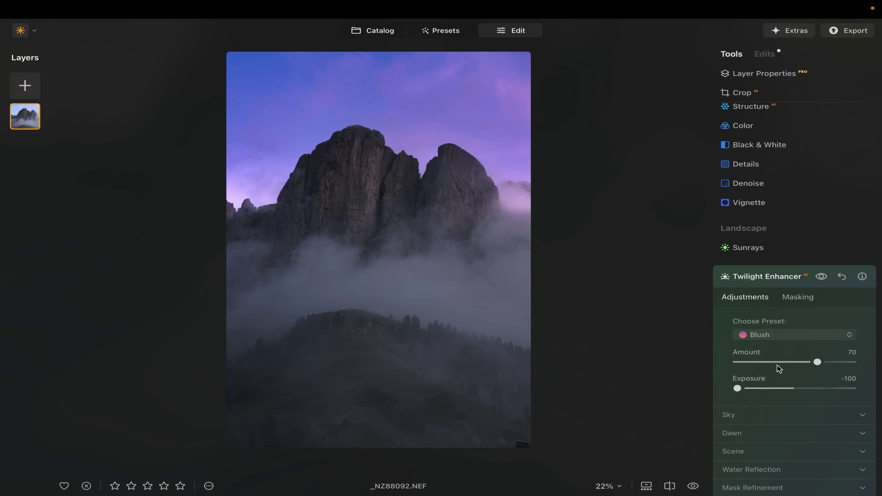
{"action": "left_click", "coordinate": [766, 389]}
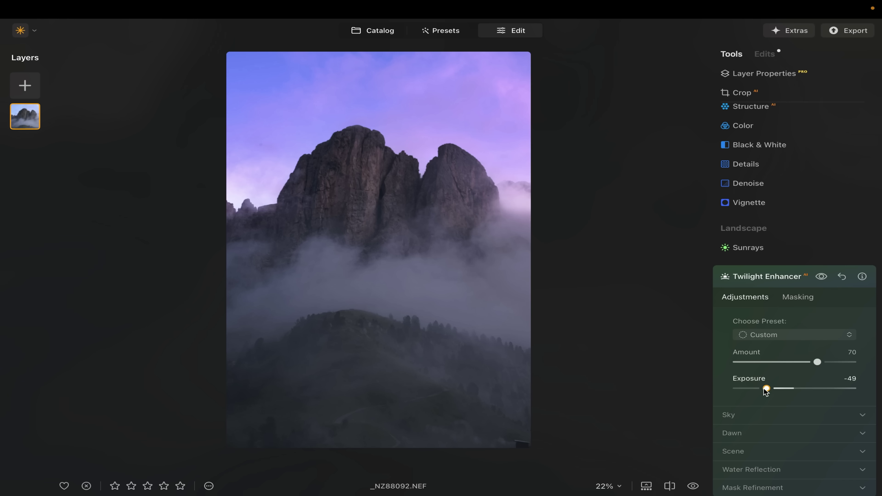
{"action": "left_click", "coordinate": [784, 362]}
{"action": "left_click", "coordinate": [822, 277]}
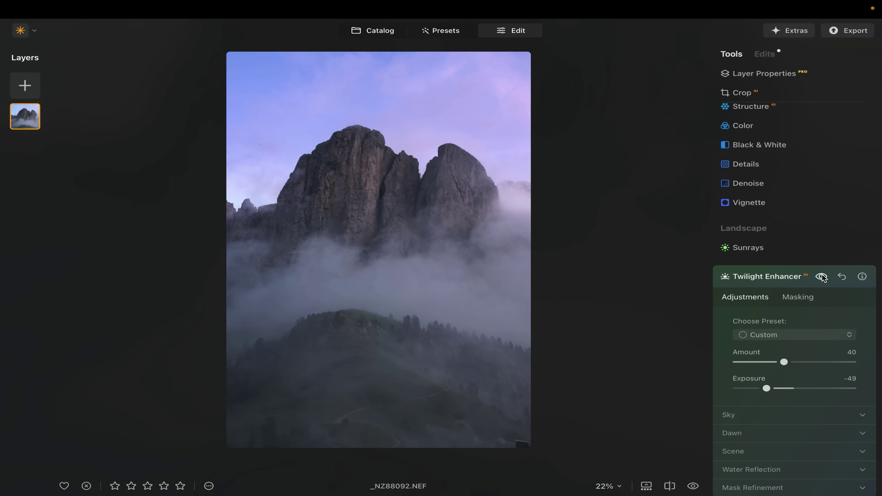
{"action": "left_click", "coordinate": [821, 276]}
{"action": "left_click", "coordinate": [822, 276]}
- Switch to the Mauve preset at Exposure -46 and Amount 53, then compare before and after
{"action": "left_click", "coordinate": [769, 392]}
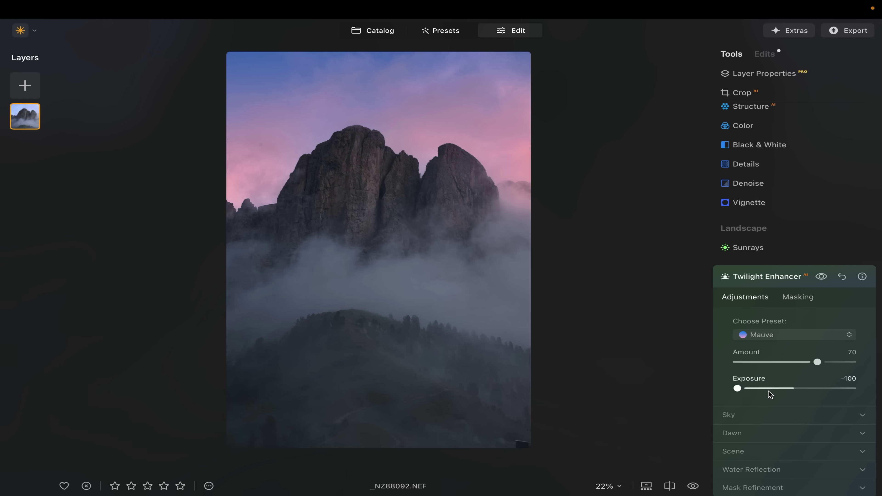
{"action": "left_click", "coordinate": [760, 389]}
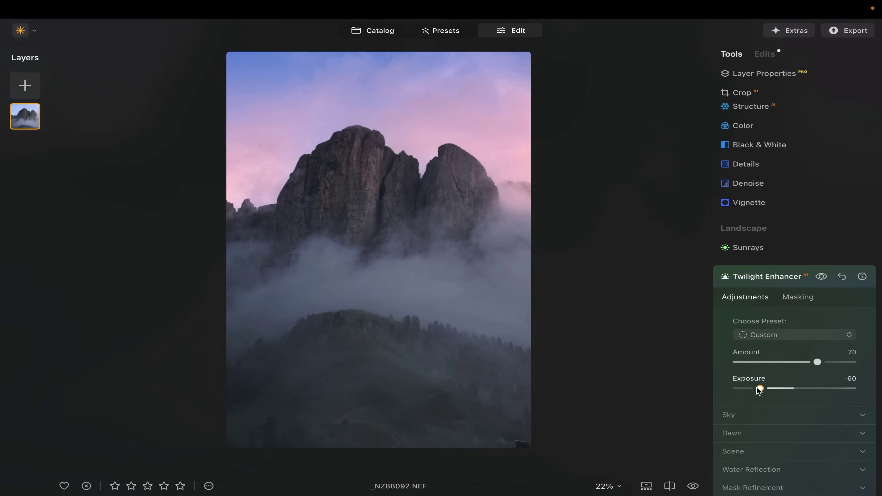
{"action": "left_click_drag", "start_coordinate": [759, 387], "coordinate": [765, 387]}
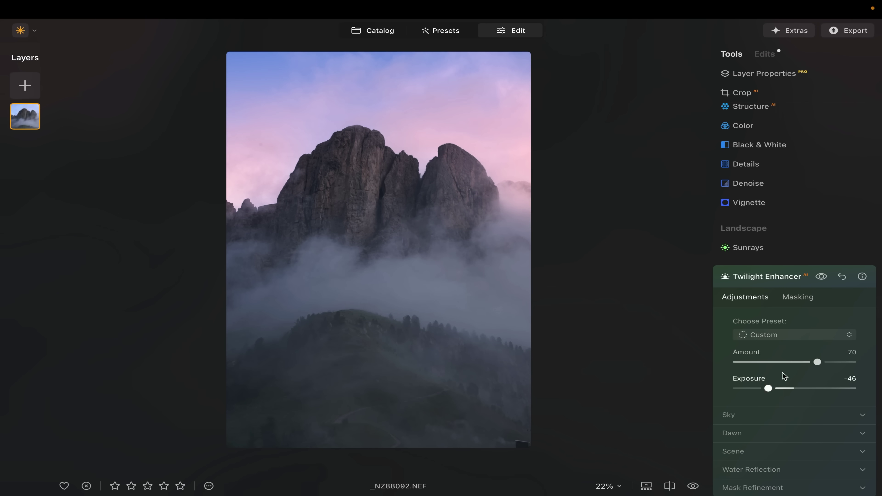
{"action": "left_click", "coordinate": [788, 362]}
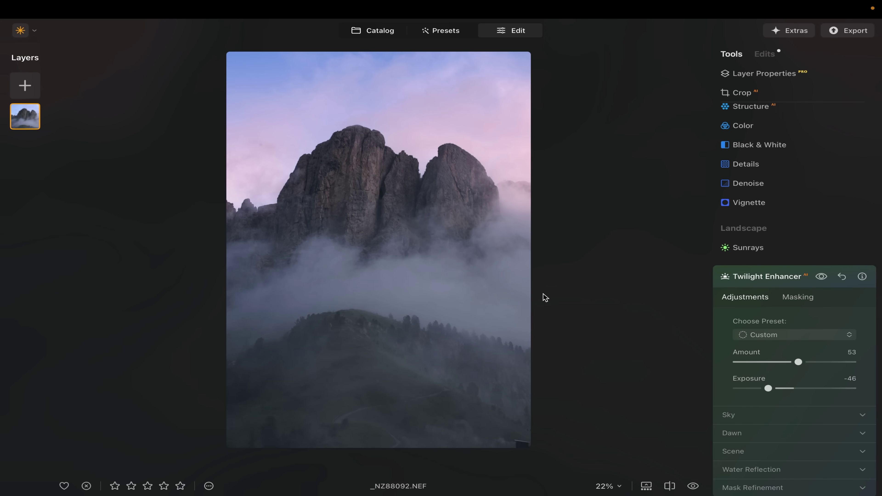
{"action": "left_click", "coordinate": [821, 277]}
{"action": "left_click", "coordinate": [821, 277]}
{"action": "left_click", "coordinate": [821, 278]}
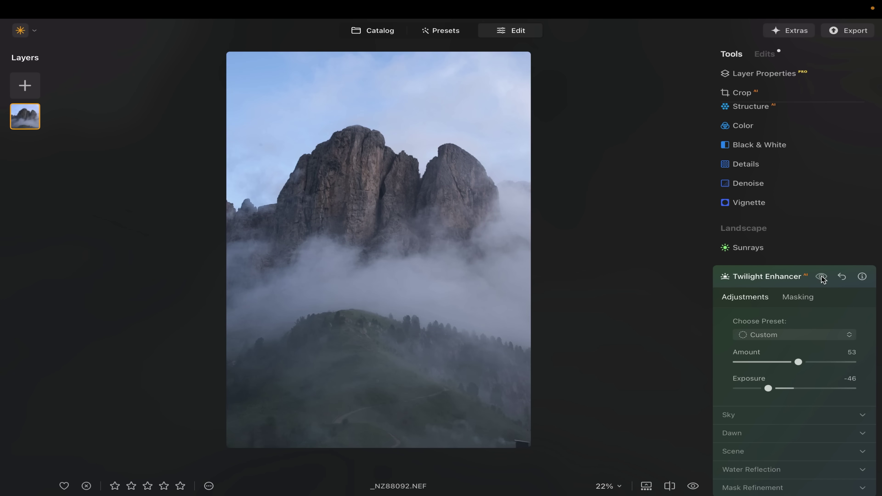
{"action": "left_click", "coordinate": [799, 276]}
- Set Supercontrast highlights contrast to 51 with a little midtone contrast, leaving shadows contrast at 0
{"action": "scroll", "coordinate": [744, 367], "scroll_direction": "down", "scroll_amount": 5}
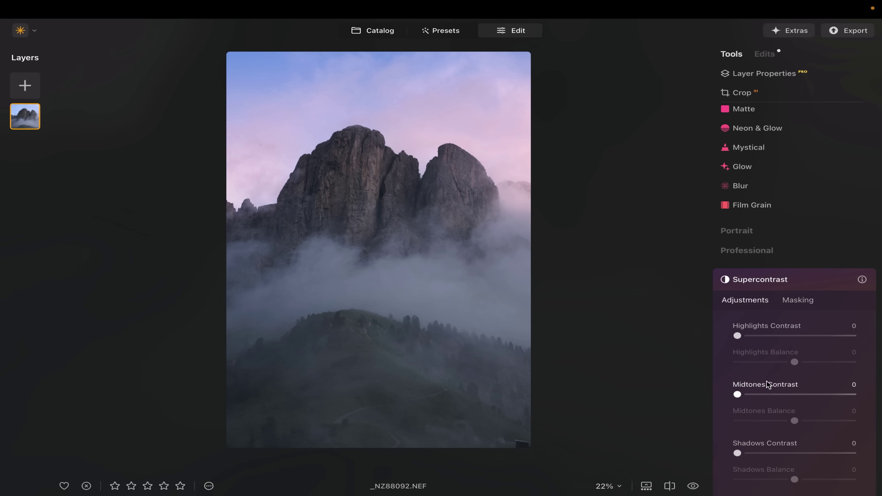
{"action": "mouse_move", "coordinate": [780, 336]}
{"action": "left_mouse_down"}
{"action": "mouse_move", "coordinate": [805, 336]}
{"action": "mouse_move", "coordinate": [739, 336]}
{"action": "mouse_move", "coordinate": [775, 336]}
{"action": "left_mouse_up"}
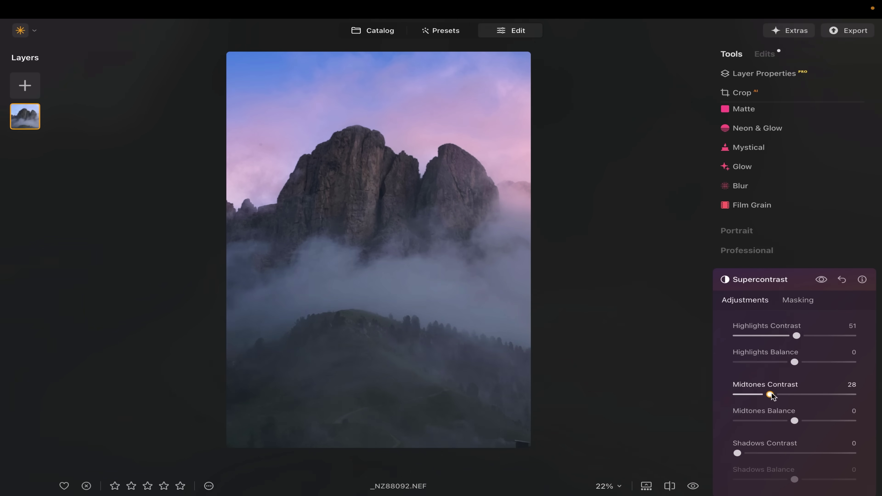
{"action": "left_click_drag", "start_coordinate": [754, 400], "coordinate": [766, 414]}
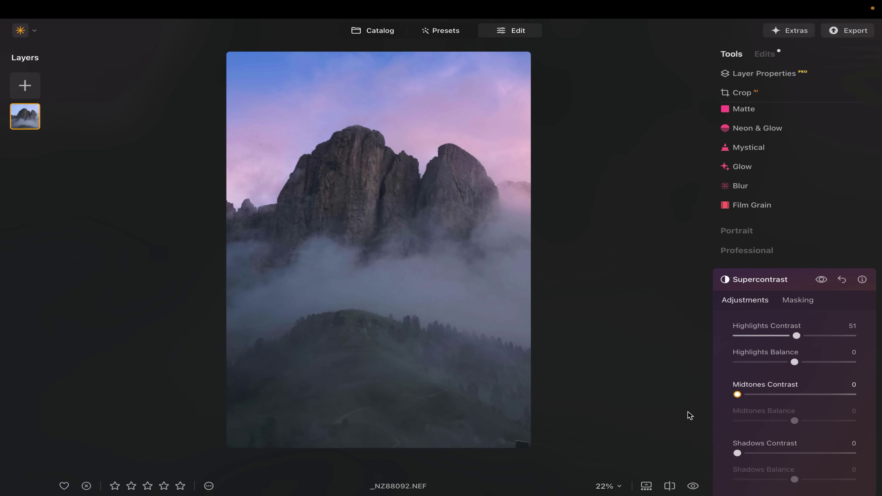
{"action": "left_click_drag", "start_coordinate": [736, 455], "coordinate": [706, 456]}
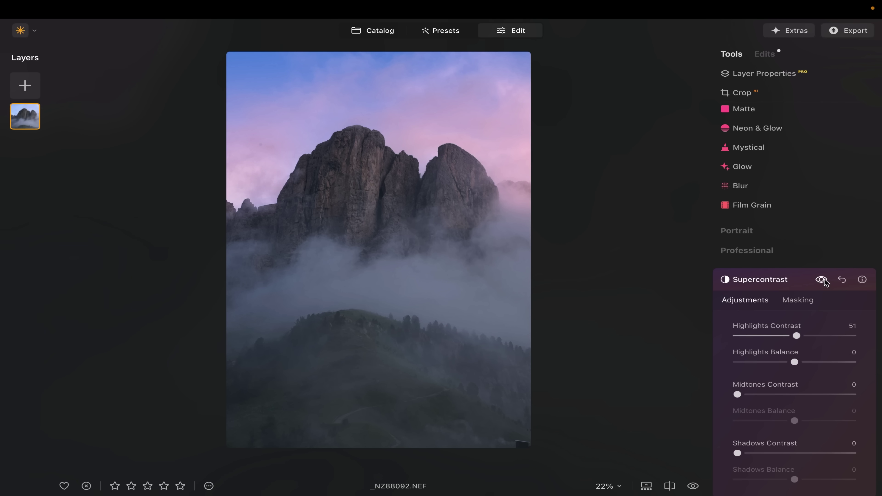
{"action": "left_click", "coordinate": [760, 280]}
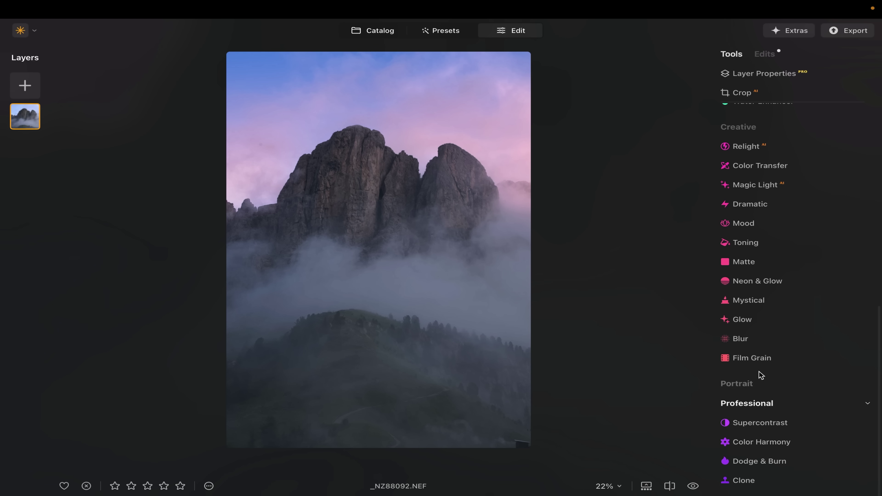
- Apply an Orton Effect Soft glow at Amount 14 and Warmth -21, comparing before and after
{"action": "left_click", "coordinate": [750, 320]}
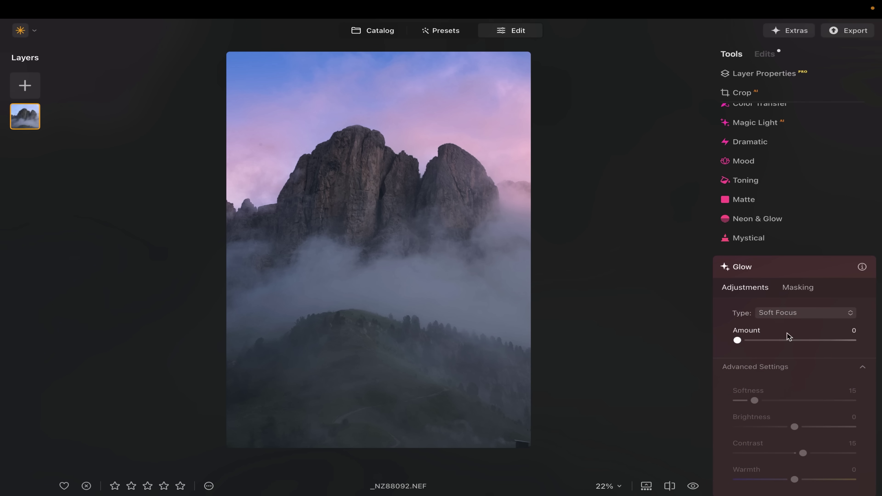
{"action": "left_click", "coordinate": [790, 314]}
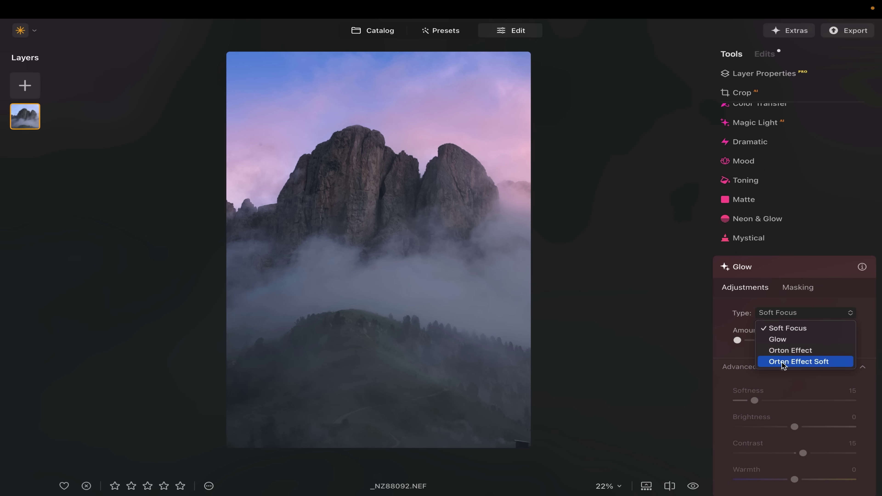
{"action": "left_click_drag", "start_coordinate": [762, 341], "coordinate": [751, 337]}
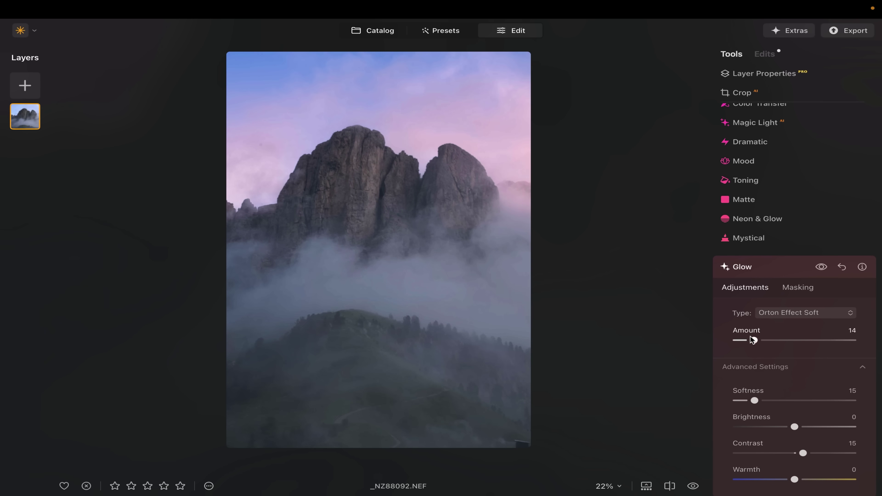
{"action": "left_click_drag", "start_coordinate": [819, 425], "coordinate": [810, 427]}
{"action": "left_click", "coordinate": [822, 268]}
{"action": "left_click", "coordinate": [822, 269]}
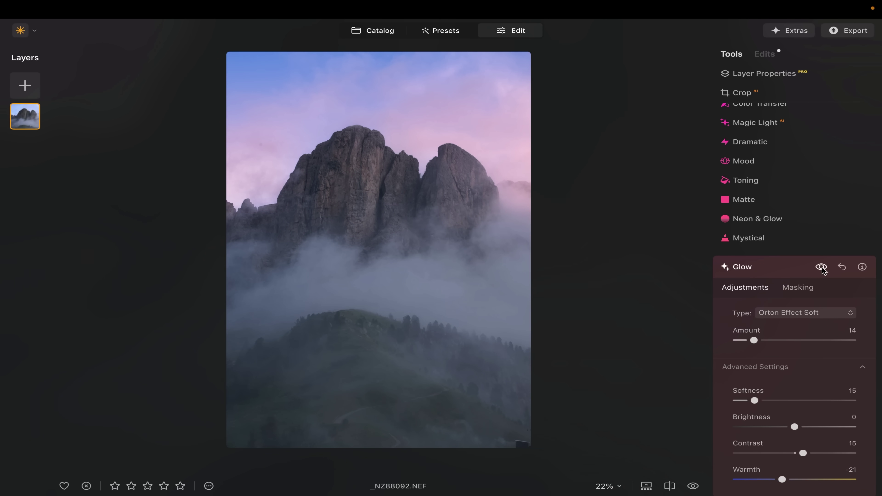
{"action": "left_click", "coordinate": [822, 268]}
{"action": "left_click", "coordinate": [821, 268]}
{"action": "left_click", "coordinate": [822, 268]}
{"action": "left_click", "coordinate": [763, 238]}
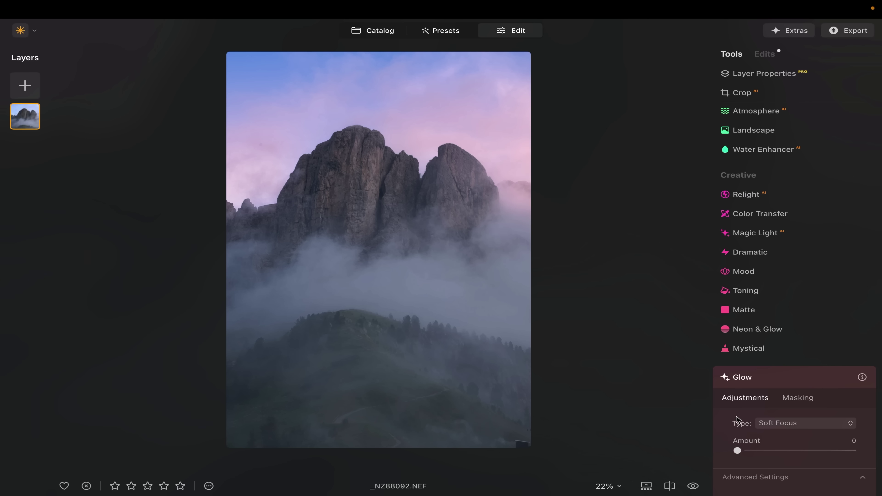
{"action": "scroll", "coordinate": [809, 461], "scroll_direction": "down", "scroll_amount": 3}
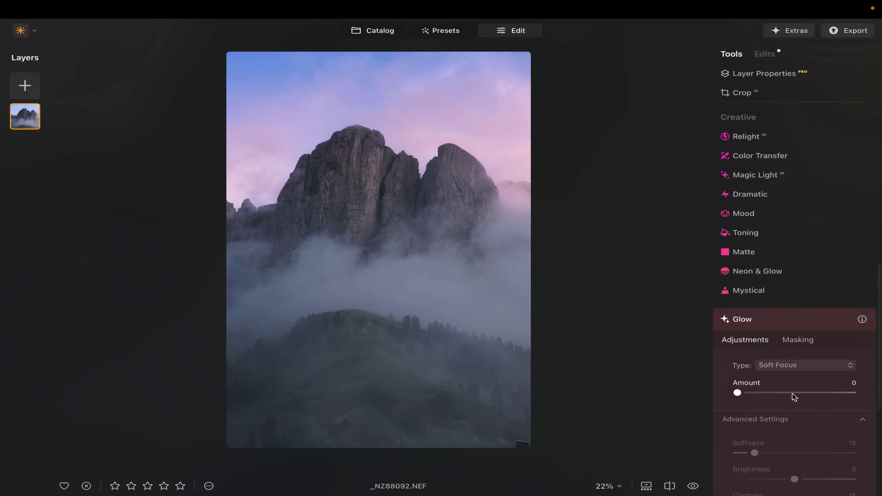
{"action": "scroll", "coordinate": [794, 397], "scroll_direction": "up", "scroll_amount": 8}
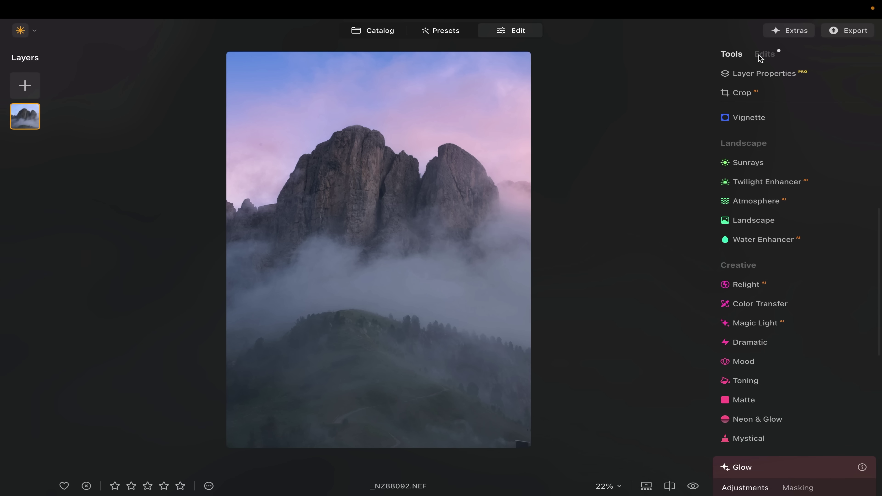
{"action": "left_click", "coordinate": [765, 54]}
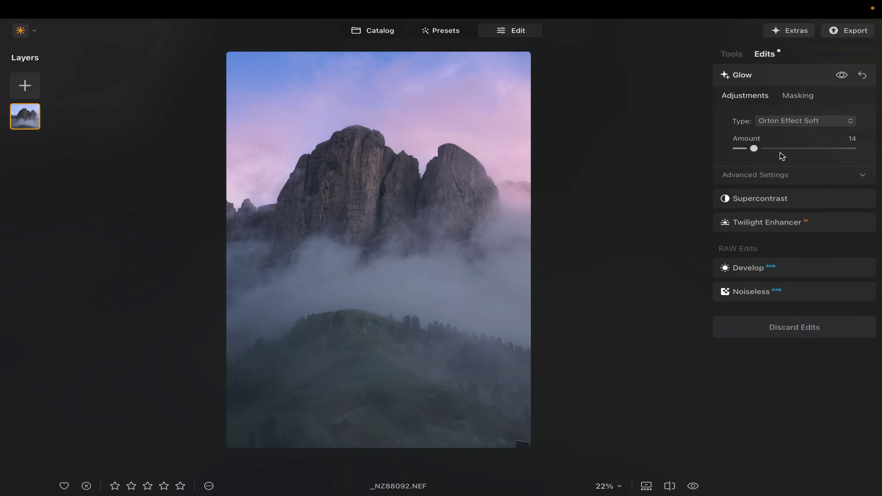
{"action": "left_click", "coordinate": [843, 76]}
{"action": "left_click", "coordinate": [843, 76]}
{"action": "left_click", "coordinate": [842, 76]}
{"action": "left_click", "coordinate": [842, 76]}
{"action": "left_click", "coordinate": [741, 56]}
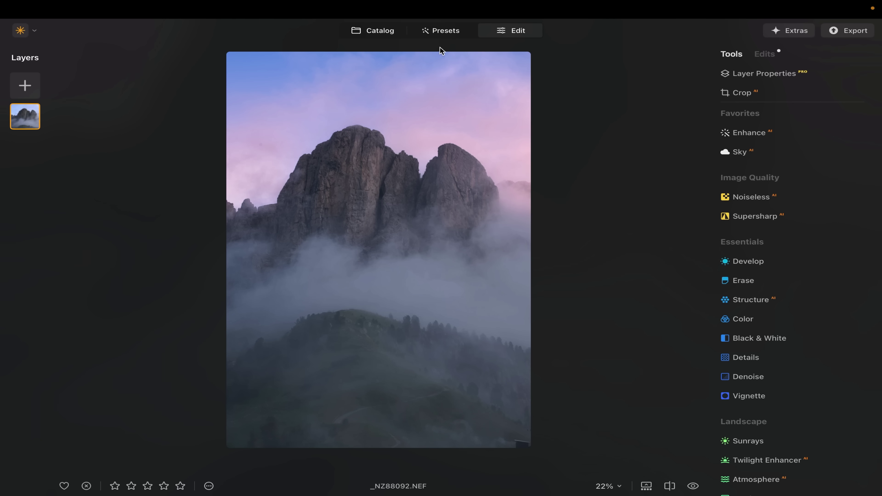
- Open the lake reflection photo _NZ86792.NEF from the Catalog in the Edit view
{"action": "left_click", "coordinate": [393, 33]}
{"action": "double_click", "coordinate": [267, 159]}
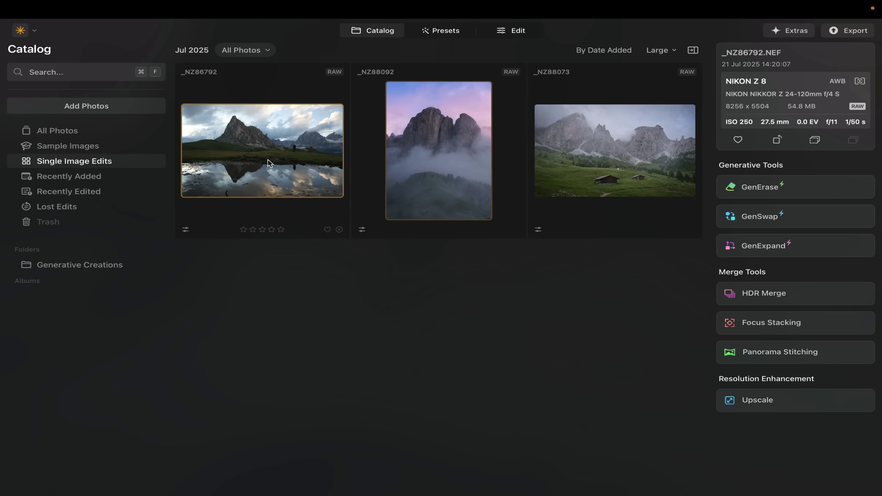
{"action": "left_click", "coordinate": [523, 32]}
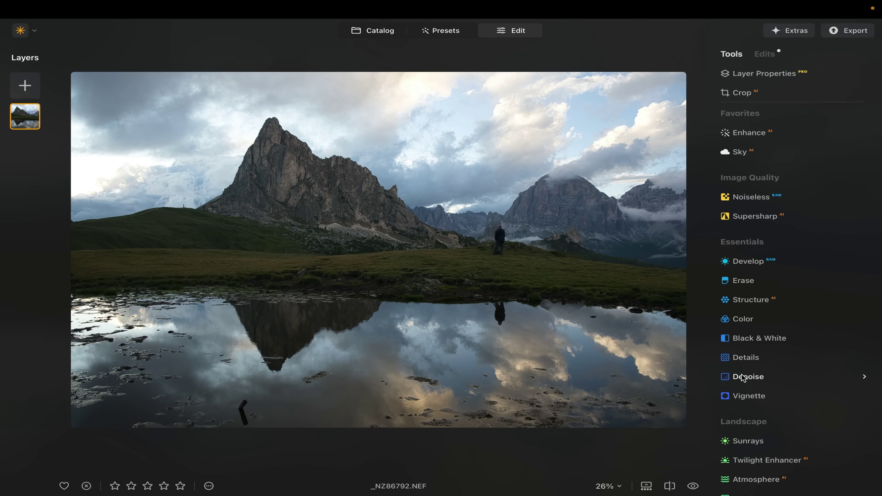
{"action": "scroll", "coordinate": [741, 377], "scroll_direction": "down", "scroll_amount": 5}
- Preview Landscape's Mask AI Water and Sky masks, then collapse the Landscape tool
{"action": "left_click", "coordinate": [756, 344]}
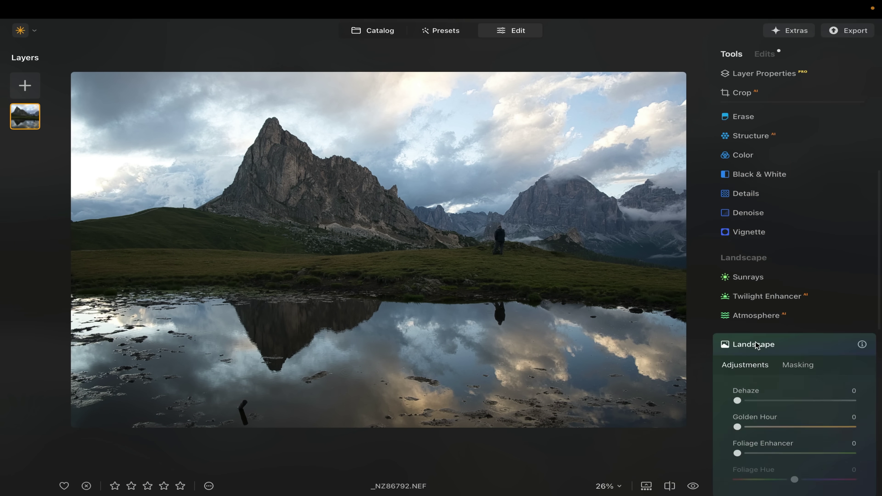
{"action": "left_click", "coordinate": [797, 365]}
{"action": "scroll", "coordinate": [797, 368], "scroll_direction": "down", "scroll_amount": 3}
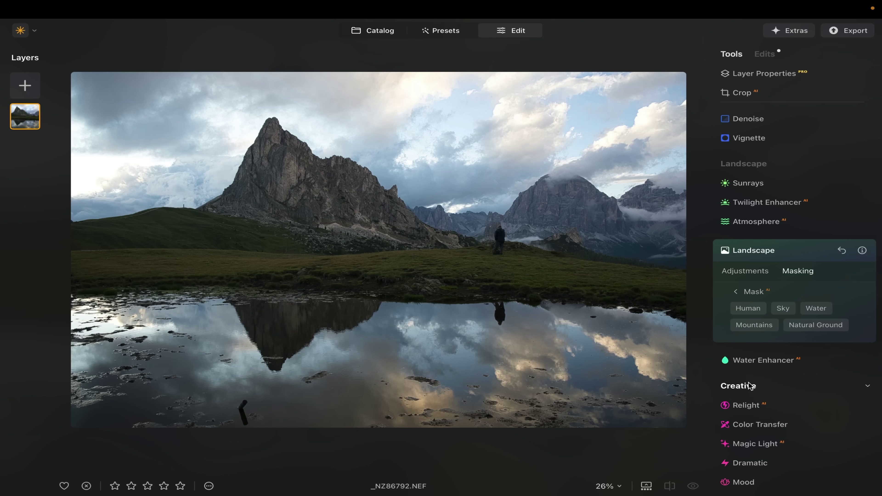
{"action": "left_click", "coordinate": [815, 308]}
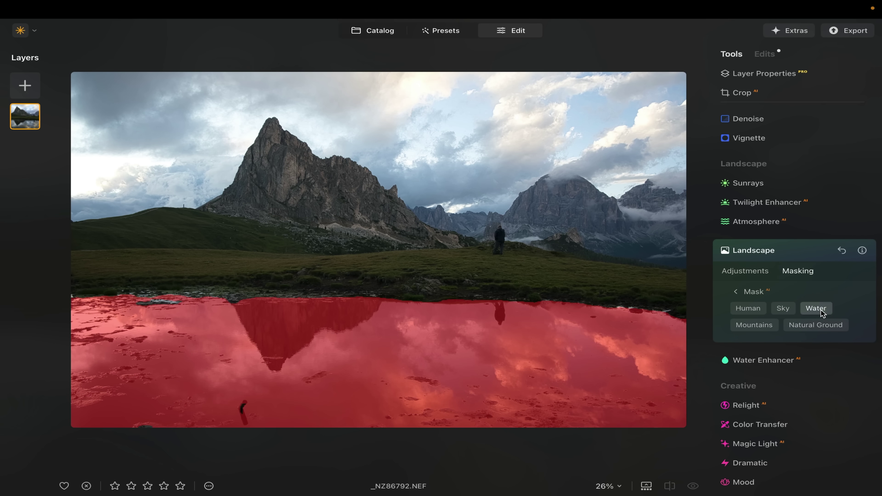
{"action": "left_click", "coordinate": [780, 311]}
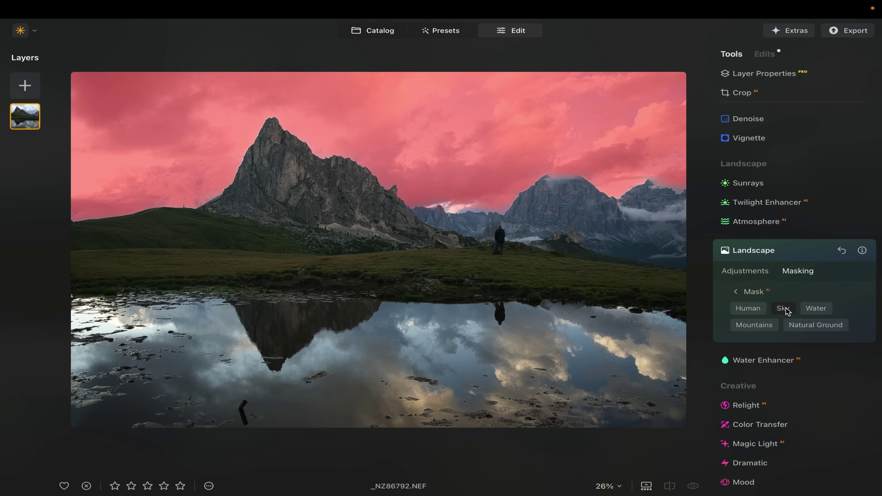
{"action": "left_click", "coordinate": [751, 250]}
{"action": "scroll", "coordinate": [751, 257], "scroll_direction": "up", "scroll_amount": 5}
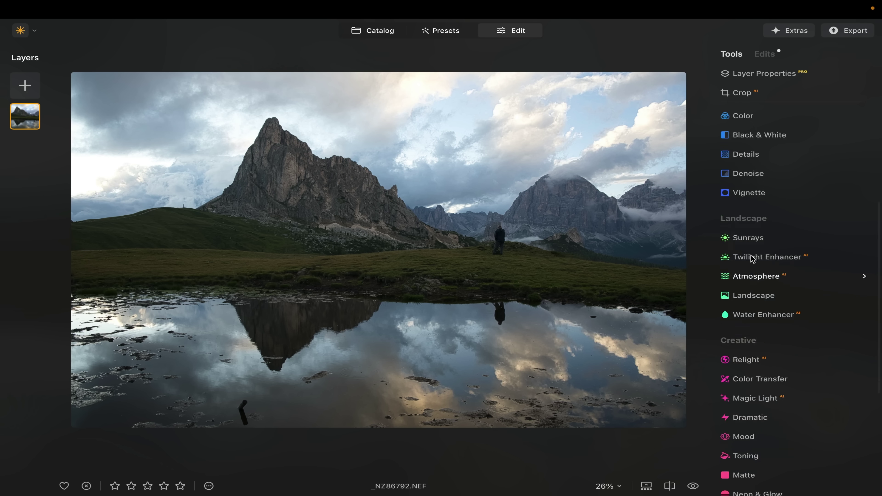
{"action": "scroll", "coordinate": [752, 254], "scroll_direction": "up", "scroll_amount": 2}
- Mask the lake water with Develop's Mask AI Water option
{"action": "left_click", "coordinate": [757, 192]}
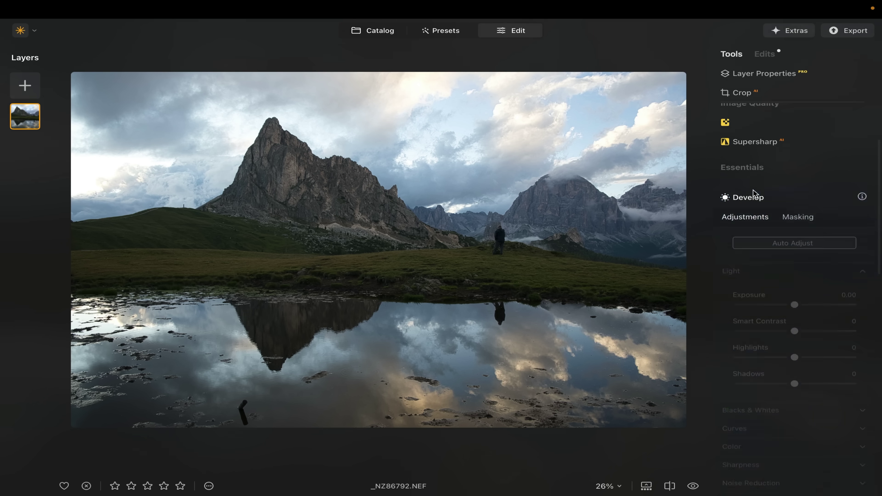
{"action": "left_click", "coordinate": [798, 184]}
{"action": "left_click", "coordinate": [748, 296]}
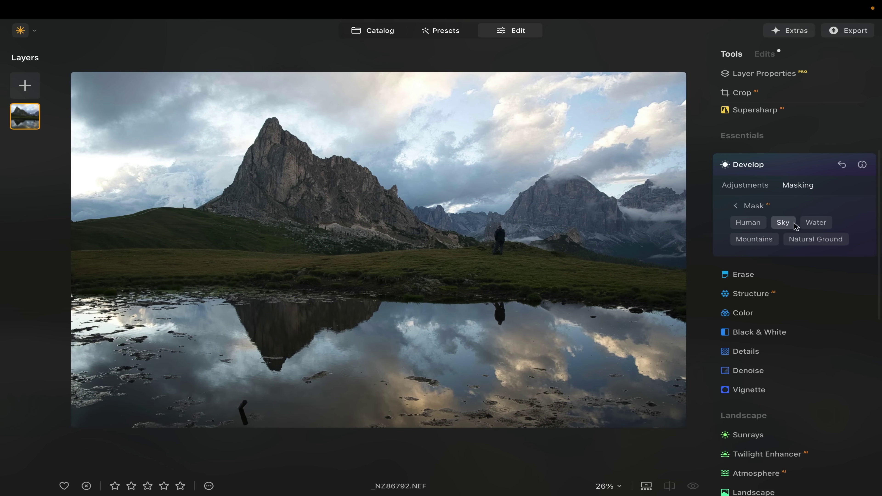
{"action": "left_click", "coordinate": [816, 222]}
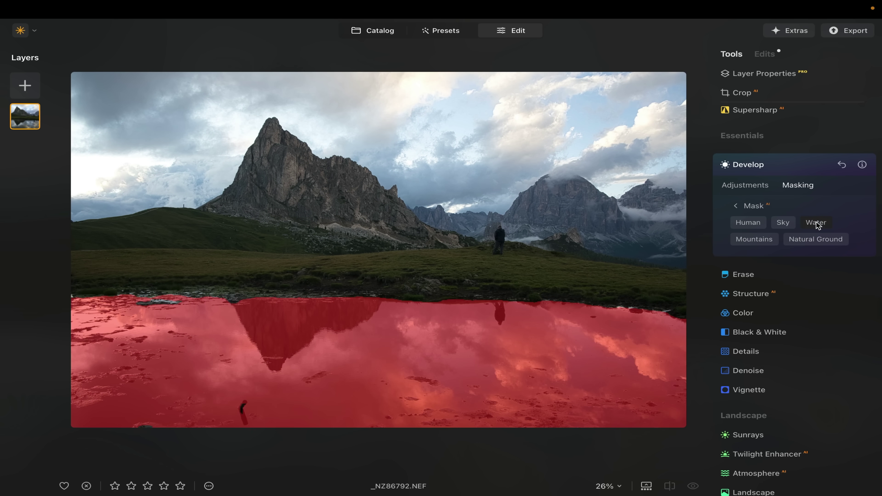
{"action": "left_click", "coordinate": [747, 184]}
- Raise the masked water's exposure to 0.49, smart contrast to 35 and shadows to 46
{"action": "left_click_drag", "start_coordinate": [795, 273], "coordinate": [798, 274]}
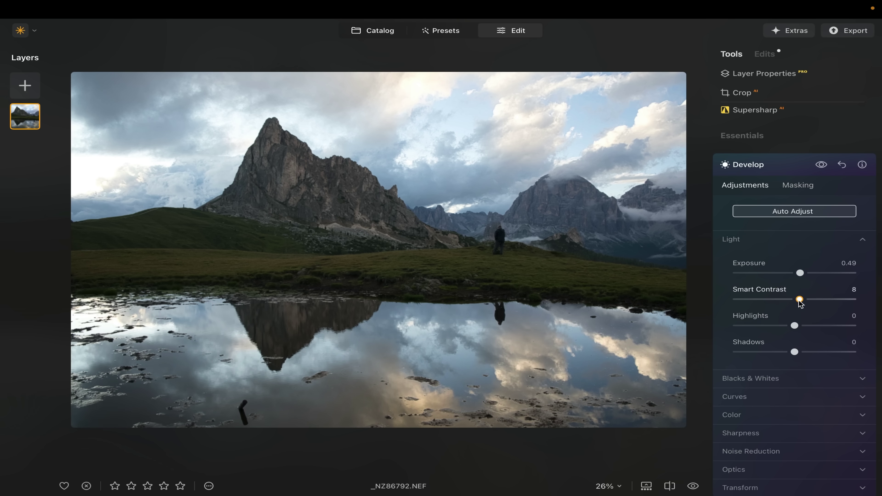
{"action": "left_click_drag", "start_coordinate": [794, 301], "coordinate": [805, 301]}
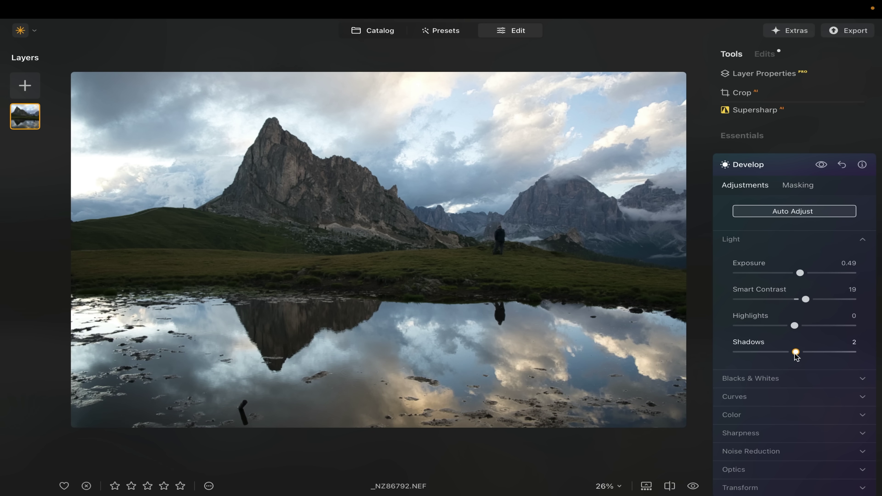
{"action": "left_click_drag", "start_coordinate": [815, 352], "coordinate": [821, 352]}
{"action": "left_click", "coordinate": [816, 299]}
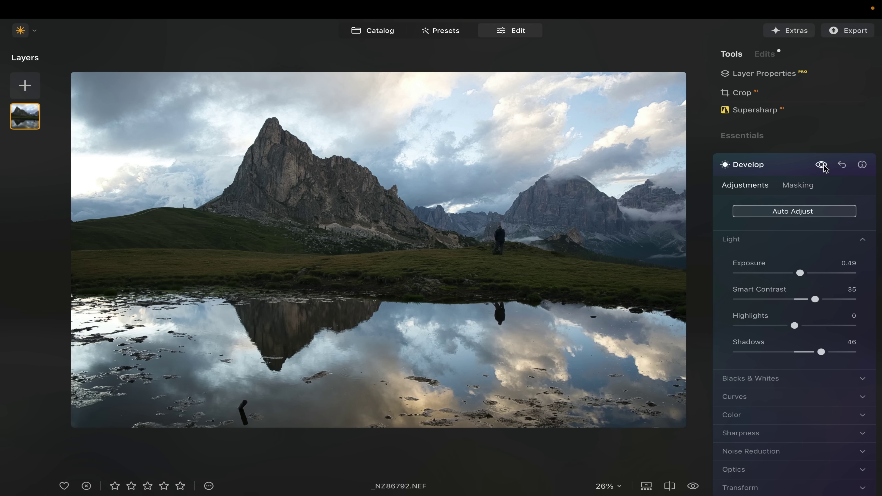
{"action": "left_click", "coordinate": [742, 165]}
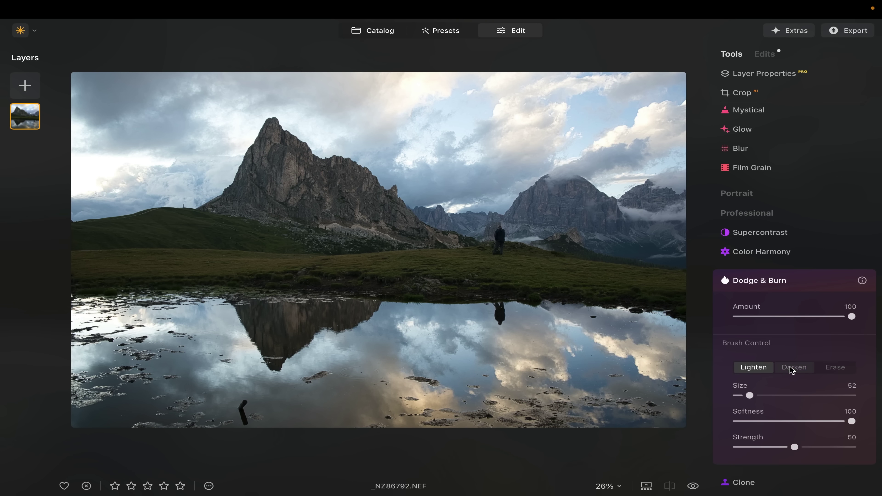
- Paint the Lighten dodge brush over the meadow grass and the left mountain's face
{"action": "left_click", "coordinate": [791, 369]}
{"action": "left_click", "coordinate": [753, 368]}
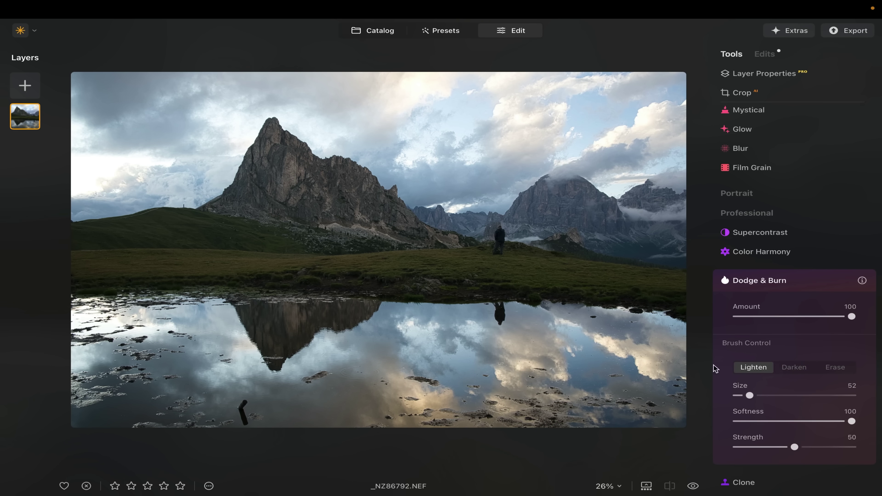
{"action": "left_click_drag", "start_coordinate": [346, 257], "coordinate": [708, 290]}
{"action": "mouse_move", "coordinate": [372, 254]}
{"action": "left_mouse_down"}
{"action": "mouse_move", "coordinate": [211, 250]}
{"action": "mouse_move", "coordinate": [76, 264]}
{"action": "mouse_move", "coordinate": [299, 248]}
{"action": "left_mouse_up"}
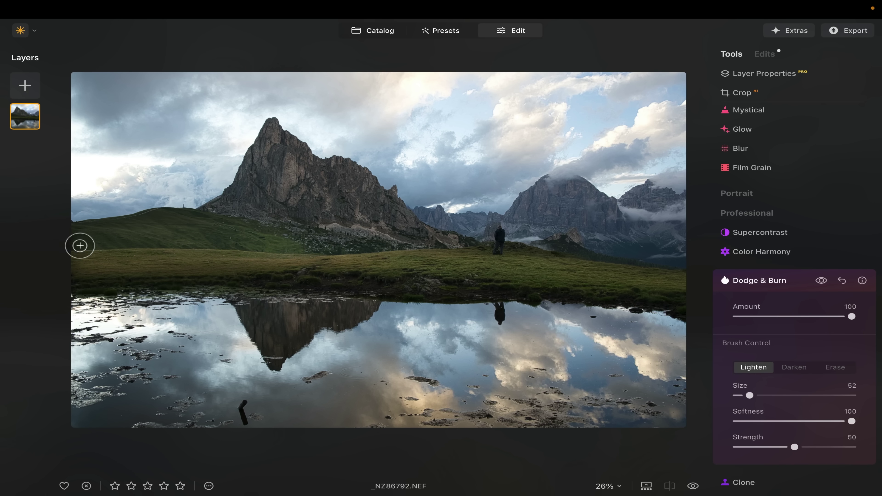
{"action": "mouse_move", "coordinate": [98, 274]}
{"action": "left_mouse_down"}
{"action": "mouse_move", "coordinate": [628, 287]}
{"action": "mouse_move", "coordinate": [693, 302]}
{"action": "left_mouse_up"}
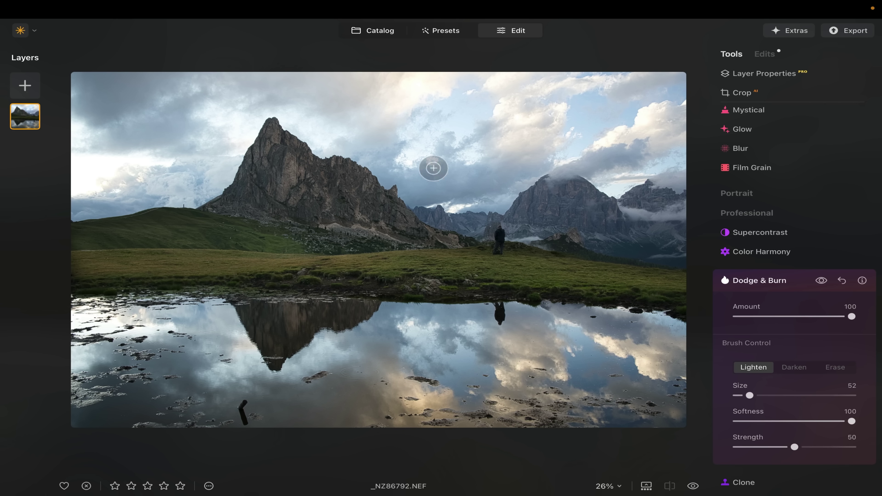
{"action": "mouse_move", "coordinate": [275, 138]}
{"action": "left_mouse_down"}
{"action": "mouse_move", "coordinate": [257, 169]}
{"action": "mouse_move", "coordinate": [289, 154]}
{"action": "mouse_move", "coordinate": [364, 192]}
{"action": "mouse_move", "coordinate": [259, 173]}
{"action": "mouse_move", "coordinate": [369, 208]}
{"action": "mouse_move", "coordinate": [274, 192]}
{"action": "mouse_move", "coordinate": [262, 178]}
{"action": "mouse_move", "coordinate": [247, 190]}
{"action": "mouse_move", "coordinate": [347, 206]}
{"action": "left_mouse_up"}
- Reduce the dodge Amount to 38 and compare the photo with and without it
{"action": "left_click", "coordinate": [779, 316]}
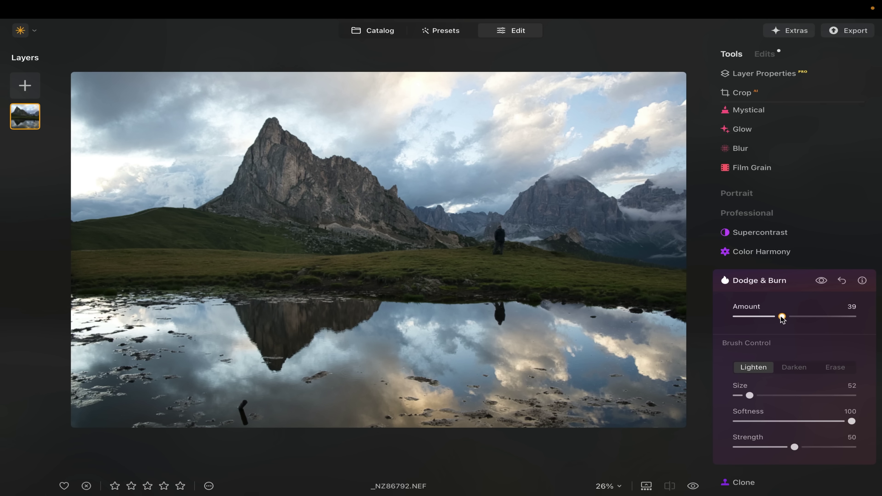
{"action": "left_click", "coordinate": [821, 281]}
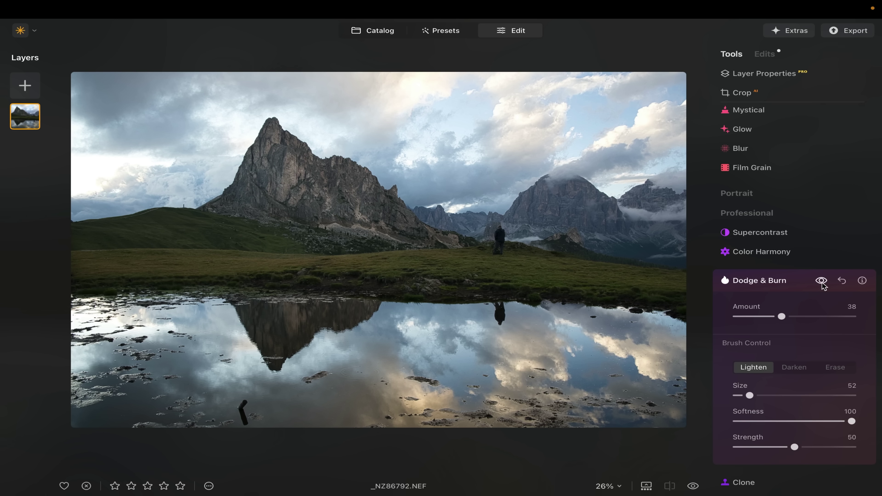
{"action": "left_click", "coordinate": [821, 281]}
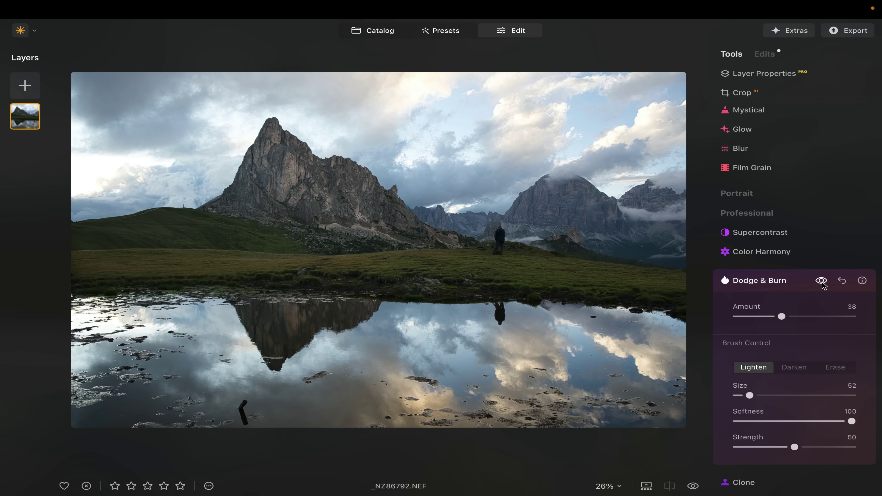